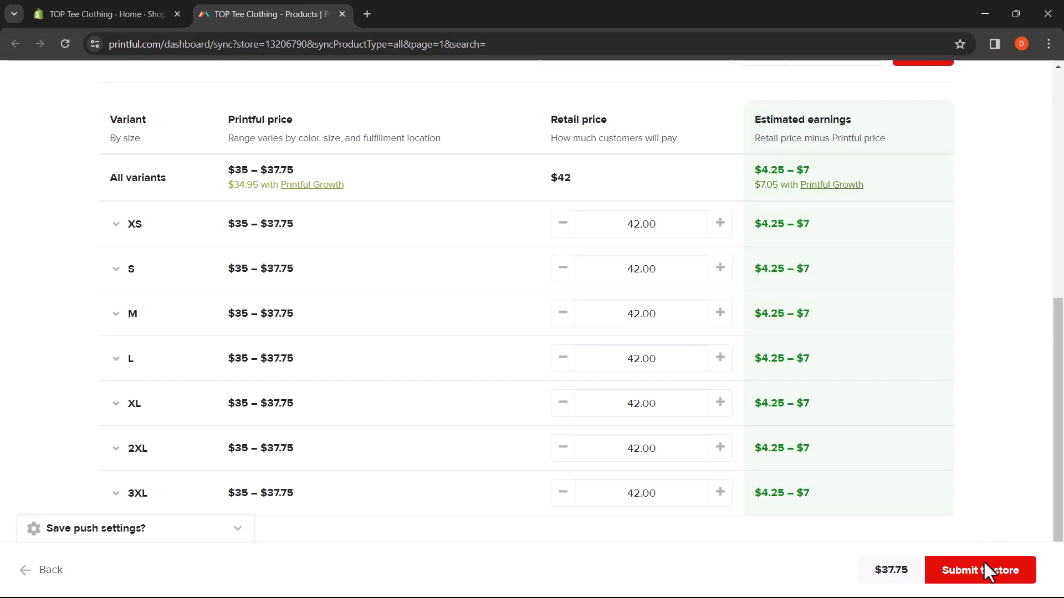
Submit the finished Unisex eco raglan hoodie to the TOP Tee Clothing Shopify store.
{"action": "left_click", "coordinate": [983, 565]}
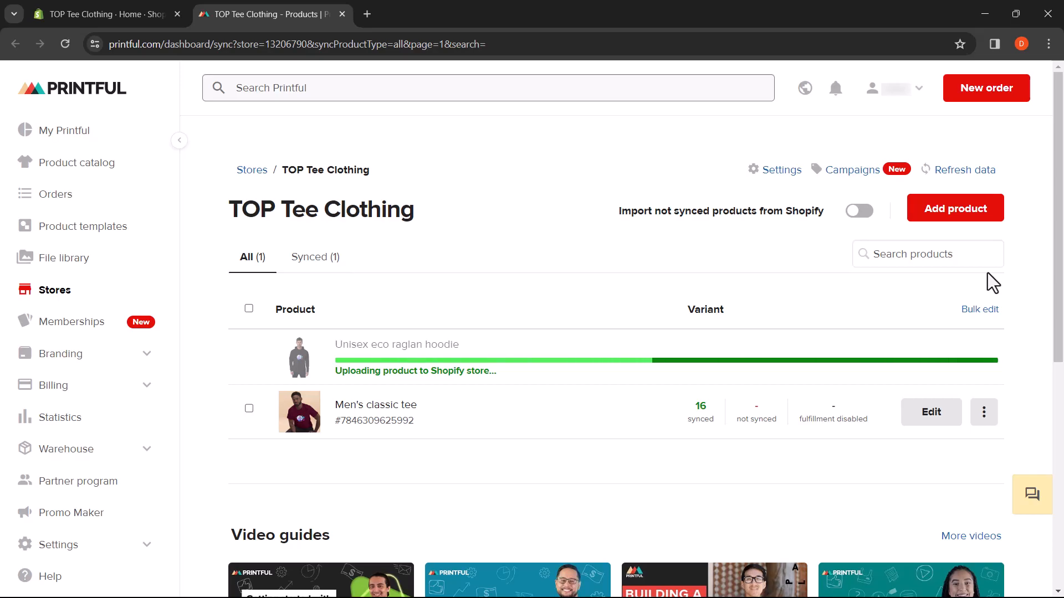
{"action": "scroll", "coordinate": [1024, 280], "scroll_direction": "down", "scroll_amount": 4}
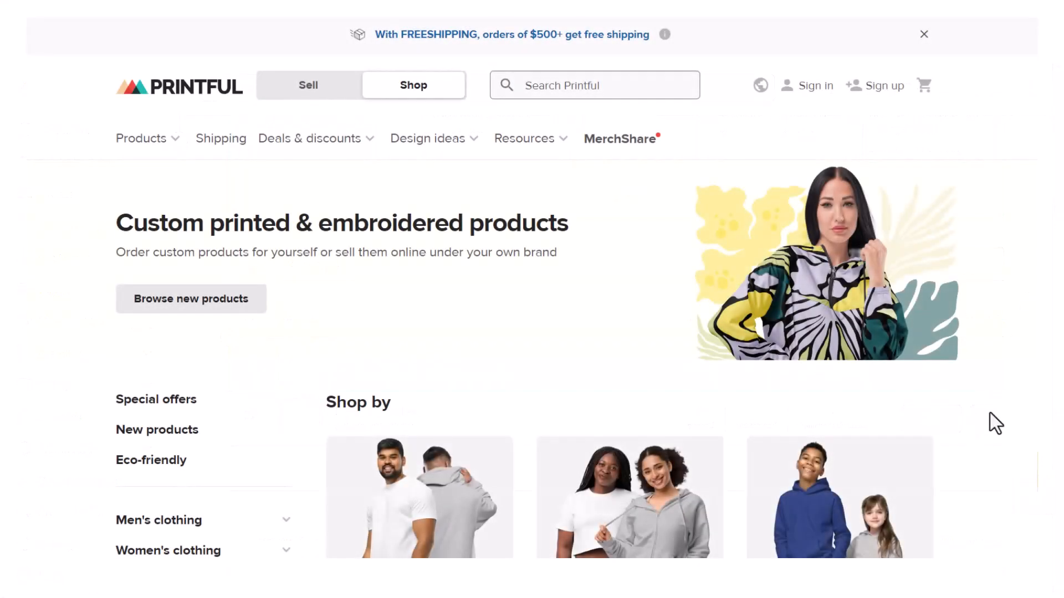
Examine the Printful catalog's product categories, newest arrivals, deals, suggested items and customer reviews.
{"action": "scroll", "coordinate": [990, 413], "scroll_direction": "down", "scroll_amount": 4}
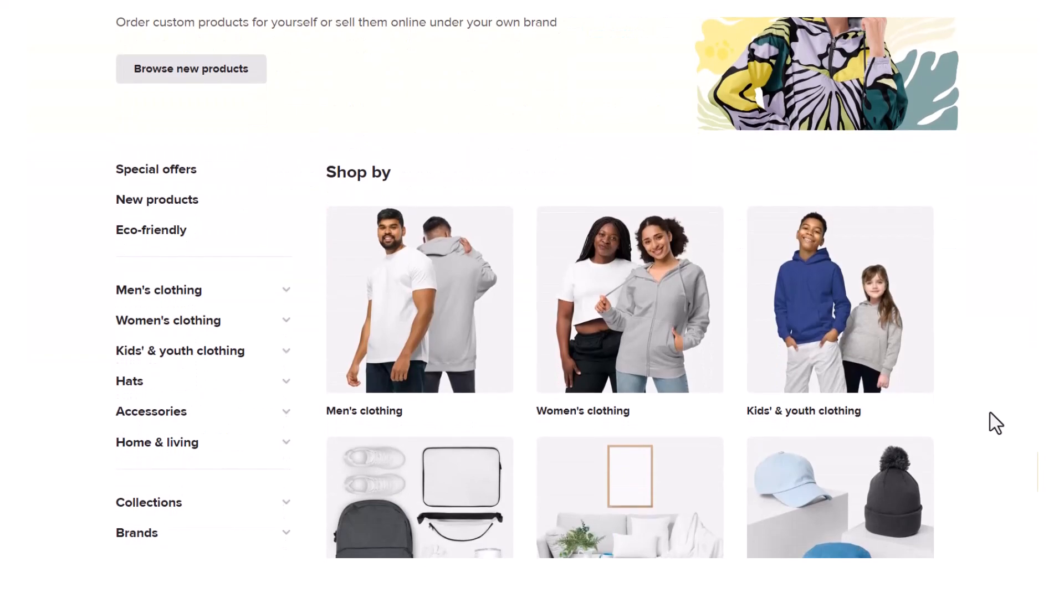
{"action": "scroll", "coordinate": [990, 413], "scroll_direction": "down", "scroll_amount": 2}
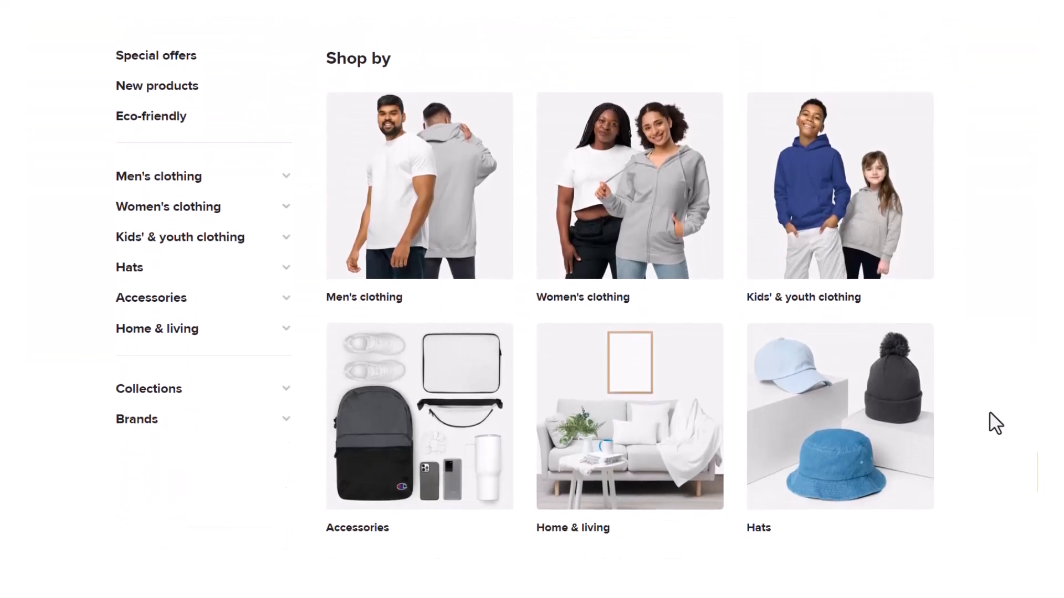
{"action": "scroll", "coordinate": [990, 413], "scroll_direction": "down", "scroll_amount": 7}
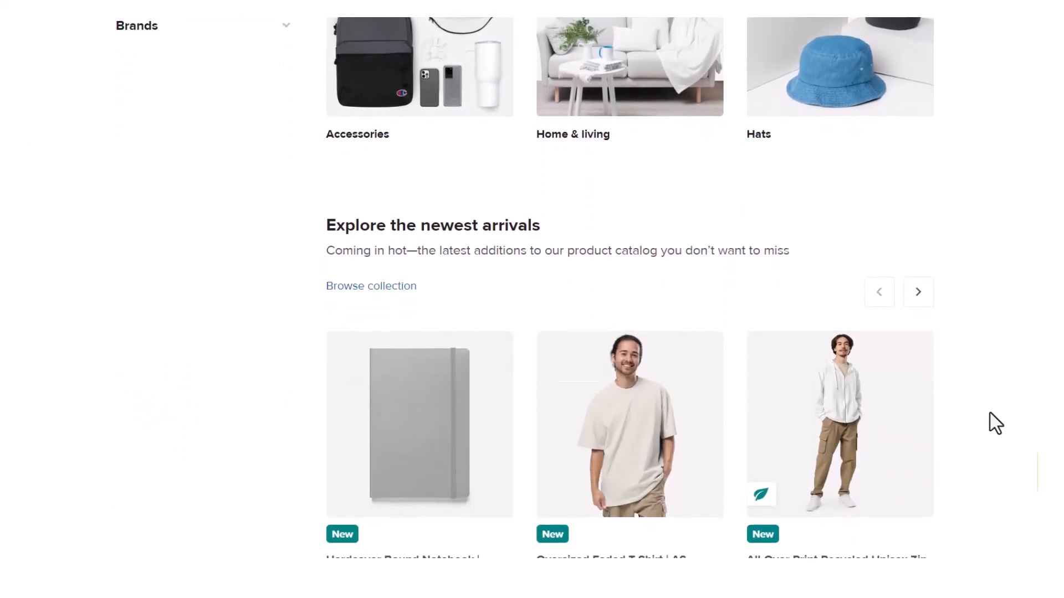
{"action": "scroll", "coordinate": [989, 414], "scroll_direction": "down", "scroll_amount": 3}
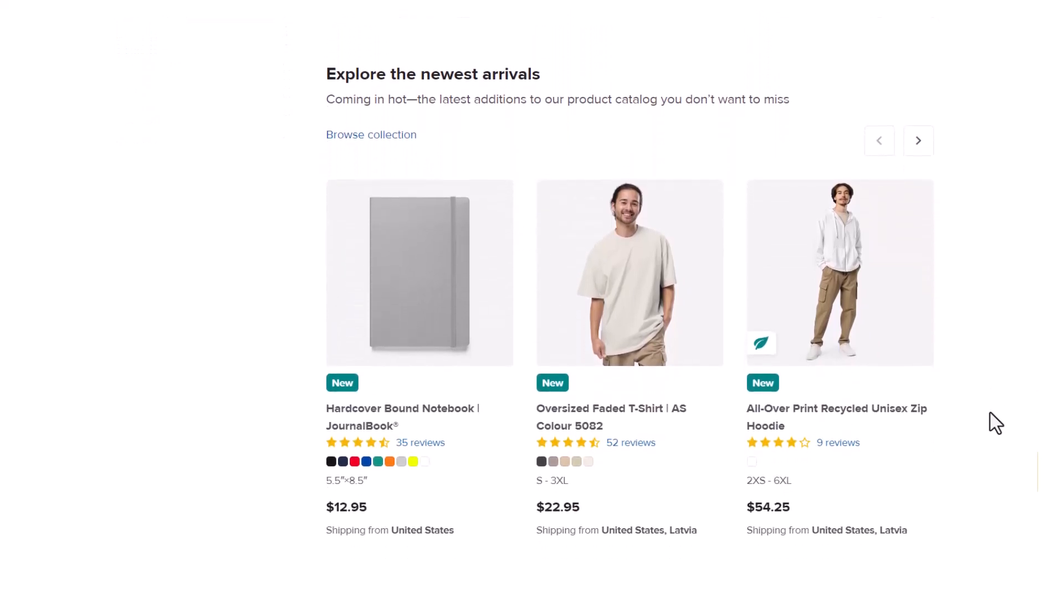
{"action": "scroll", "coordinate": [989, 414], "scroll_direction": "down", "scroll_amount": 8}
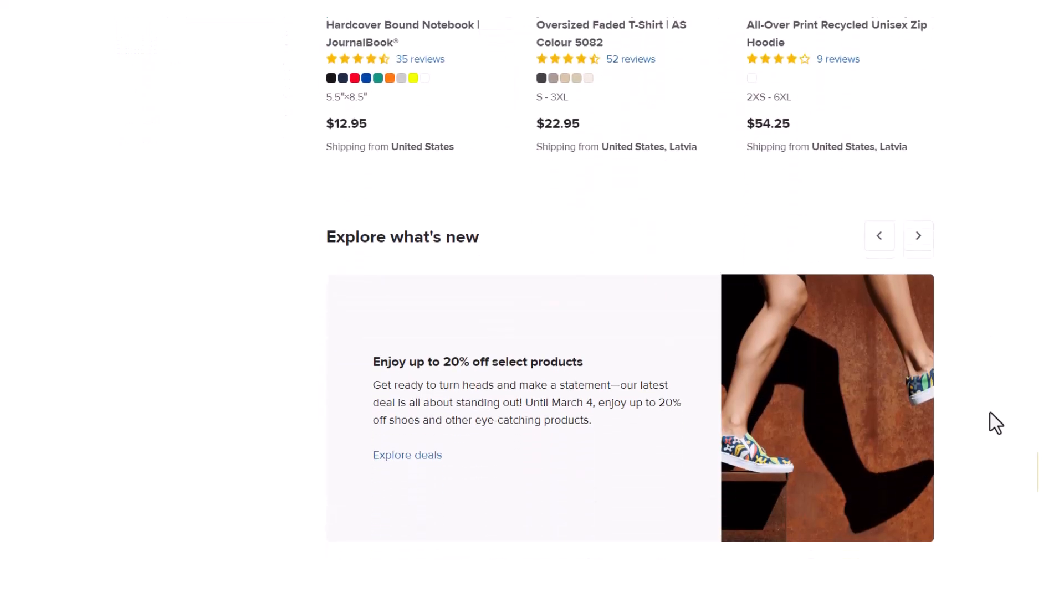
{"action": "scroll", "coordinate": [990, 414], "scroll_direction": "down", "scroll_amount": 7}
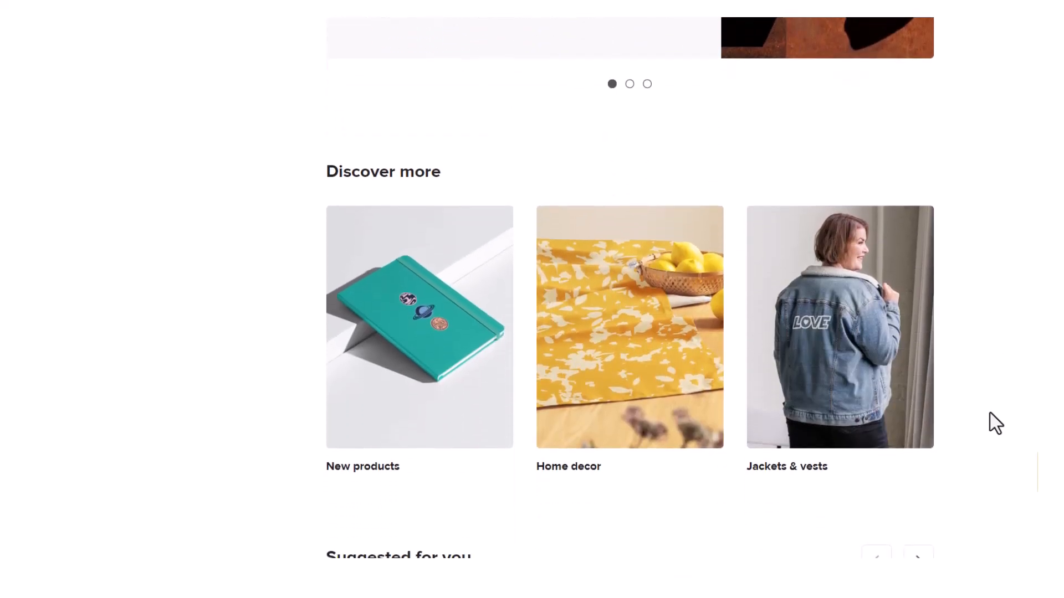
{"action": "scroll", "coordinate": [990, 413], "scroll_direction": "down", "scroll_amount": 7}
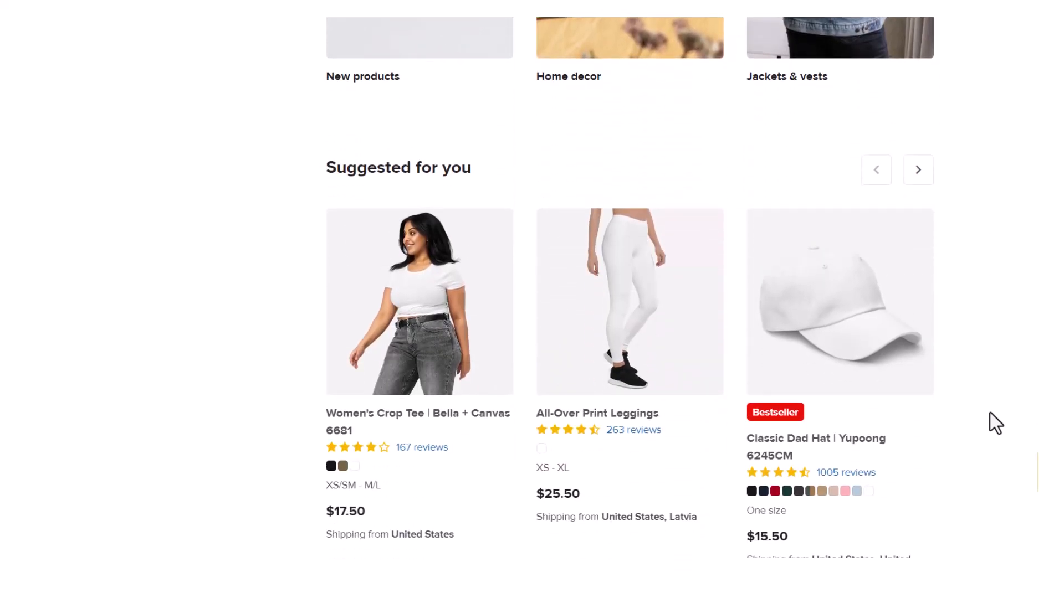
{"action": "scroll", "coordinate": [989, 414], "scroll_direction": "down", "scroll_amount": 8}
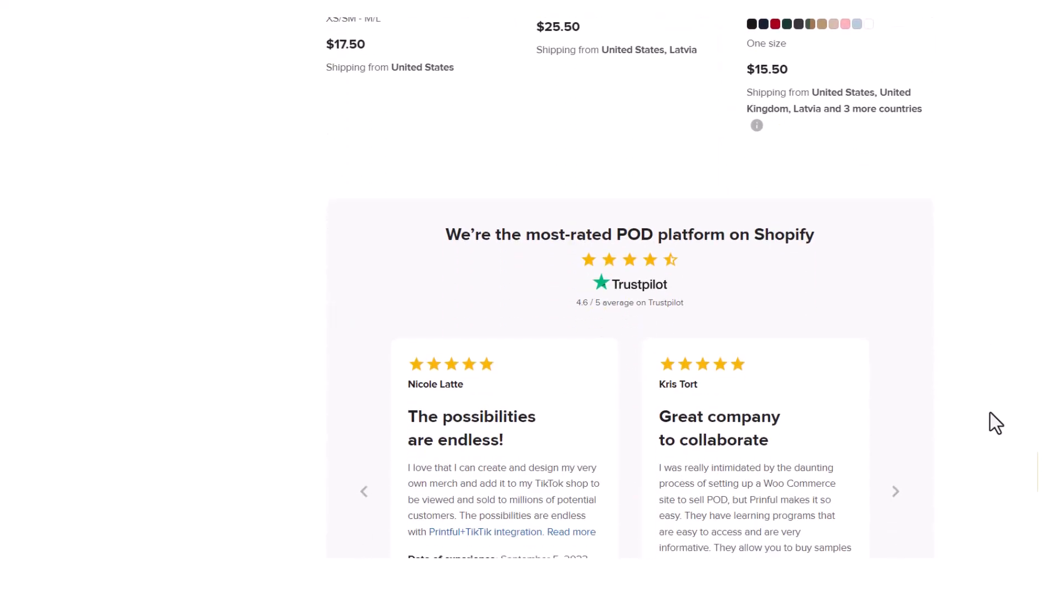
{"action": "scroll", "coordinate": [995, 424], "scroll_direction": "up", "scroll_amount": 20}
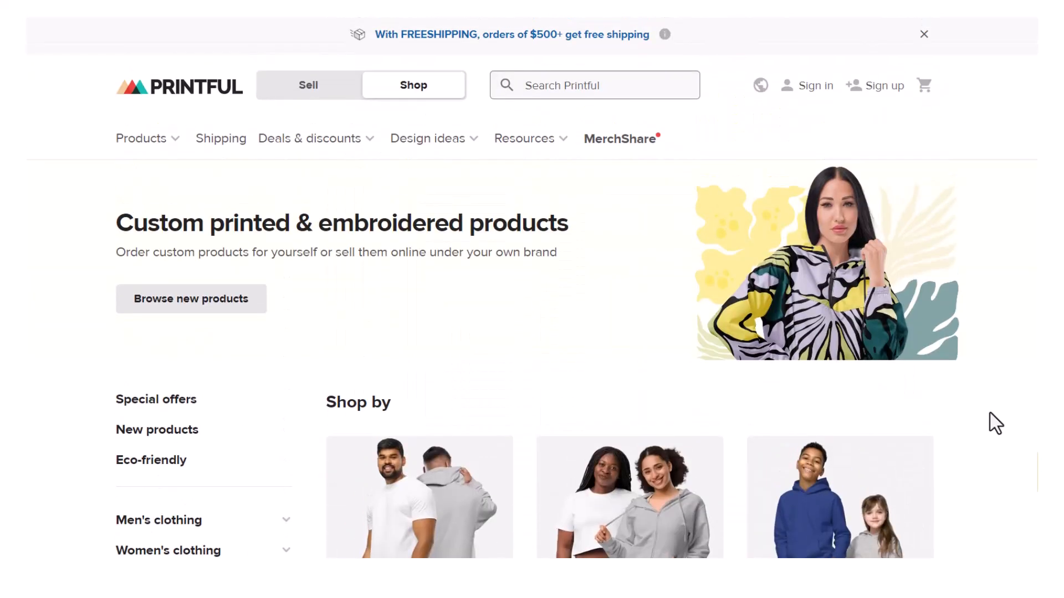
{"action": "scroll", "coordinate": [989, 413], "scroll_direction": "down", "scroll_amount": 7}
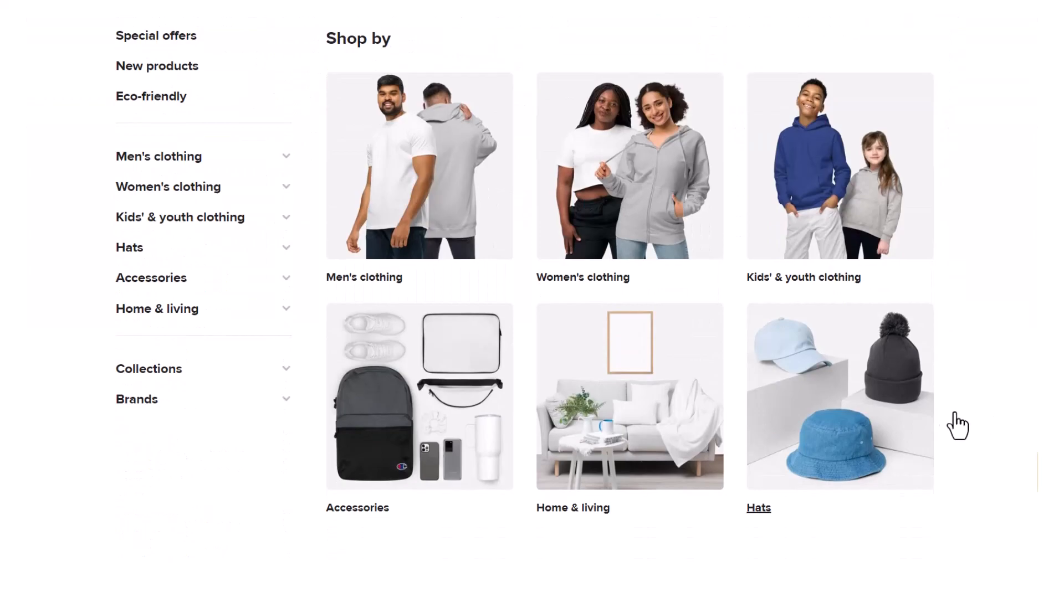
Open the Home & living category and examine its products and subcategories.
{"action": "left_click", "coordinate": [693, 424]}
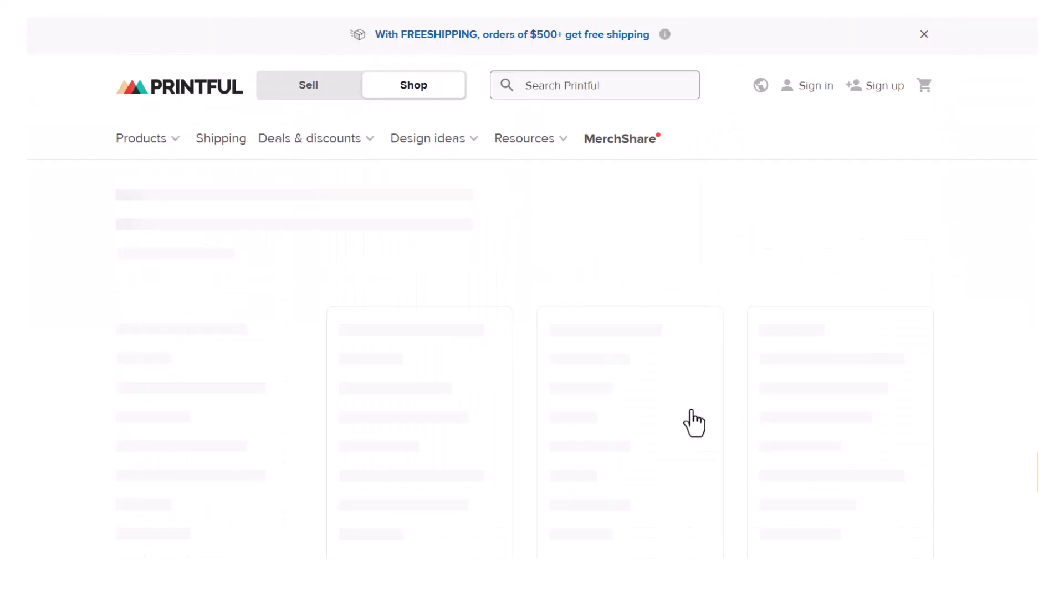
{"action": "scroll", "coordinate": [692, 423], "scroll_direction": "down", "scroll_amount": 5}
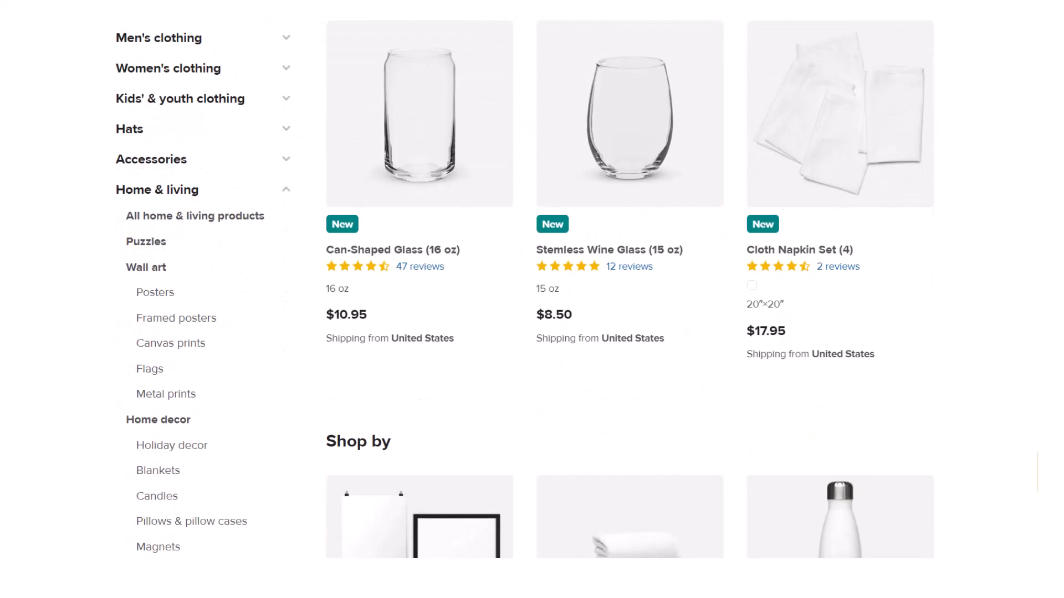
{"action": "scroll", "coordinate": [1009, 404], "scroll_direction": "down", "scroll_amount": 7}
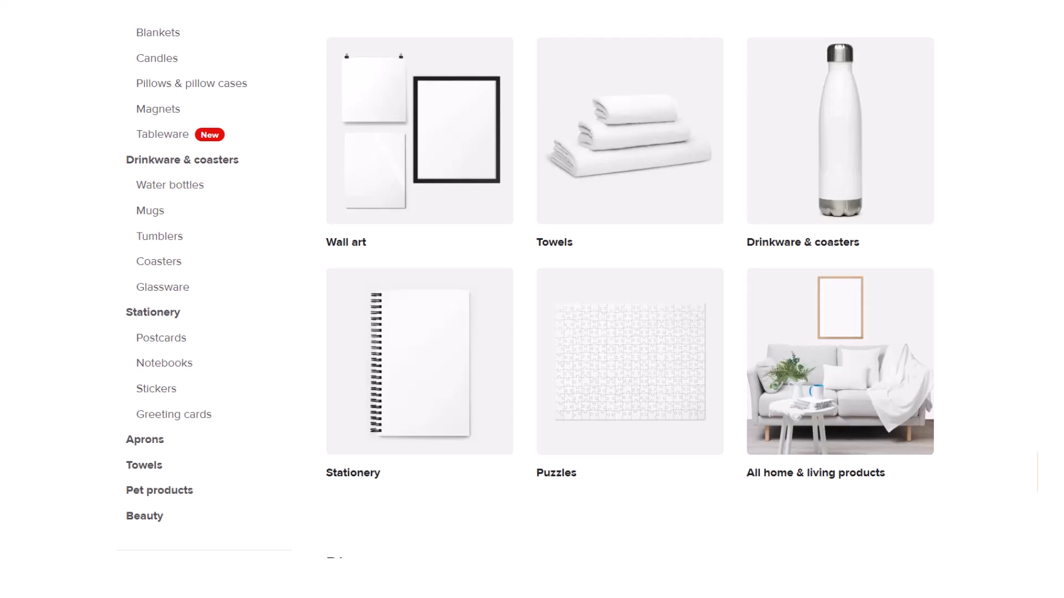
{"action": "scroll", "coordinate": [630, 299], "scroll_direction": "down", "scroll_amount": 7}
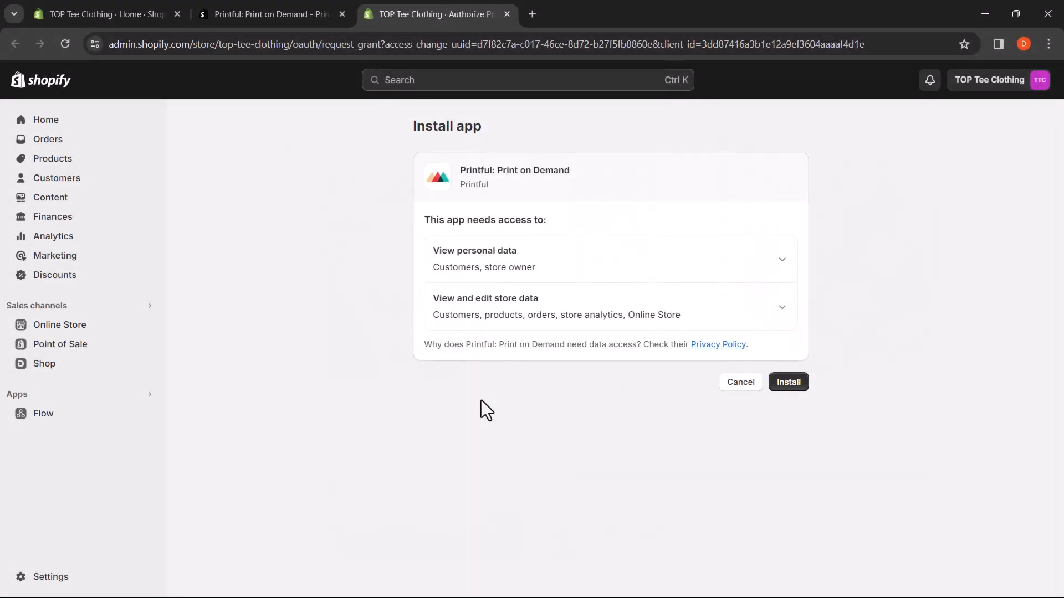
Approve installing Printful: Print on Demand in Shopify and connect the store to the existing Printful account.
{"action": "left_click", "coordinate": [784, 382]}
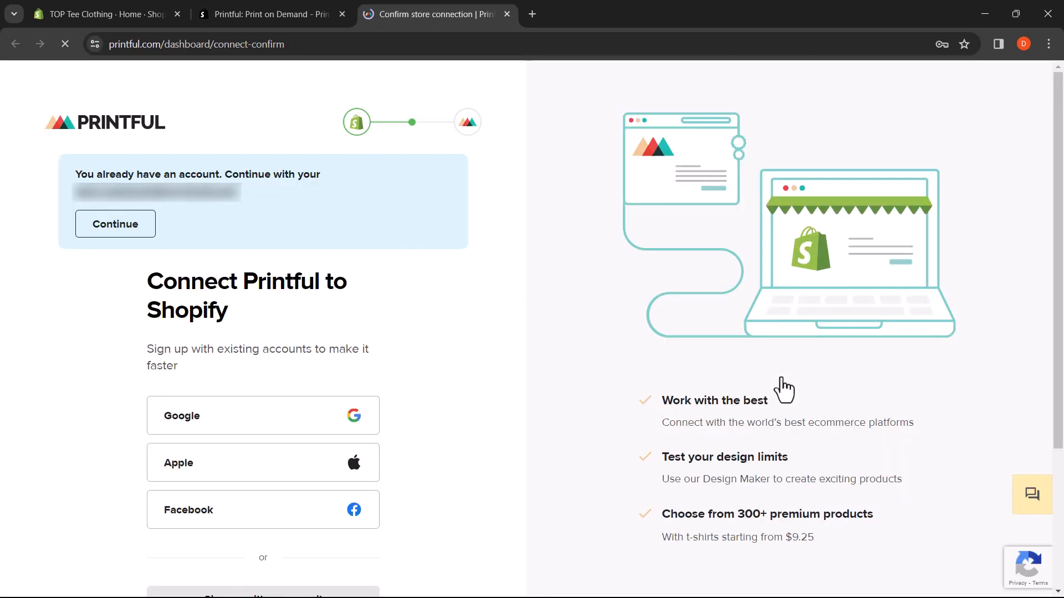
{"action": "left_click", "coordinate": [125, 232]}
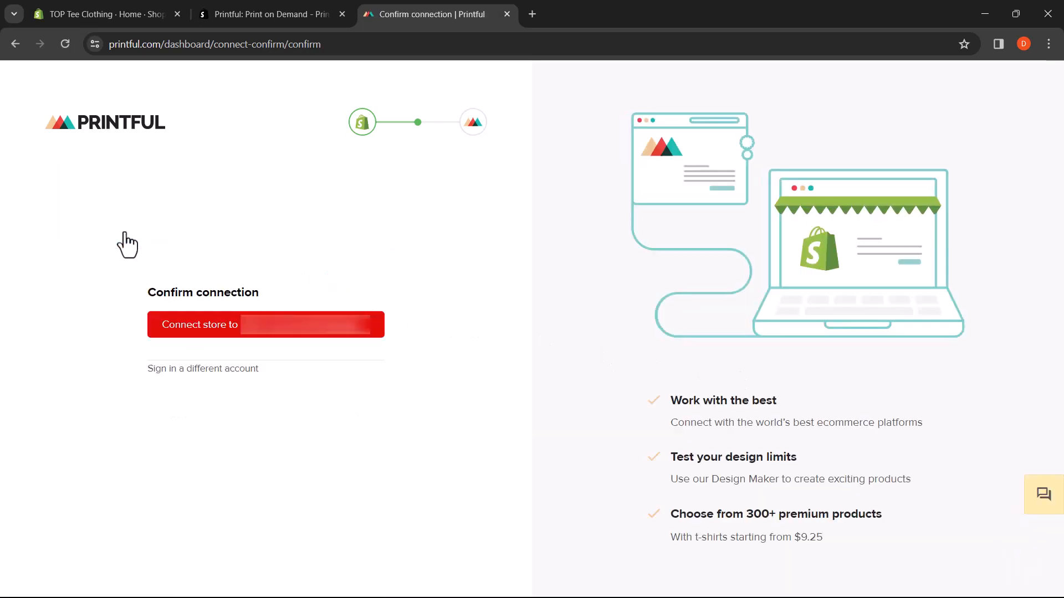
{"action": "left_click", "coordinate": [225, 326]}
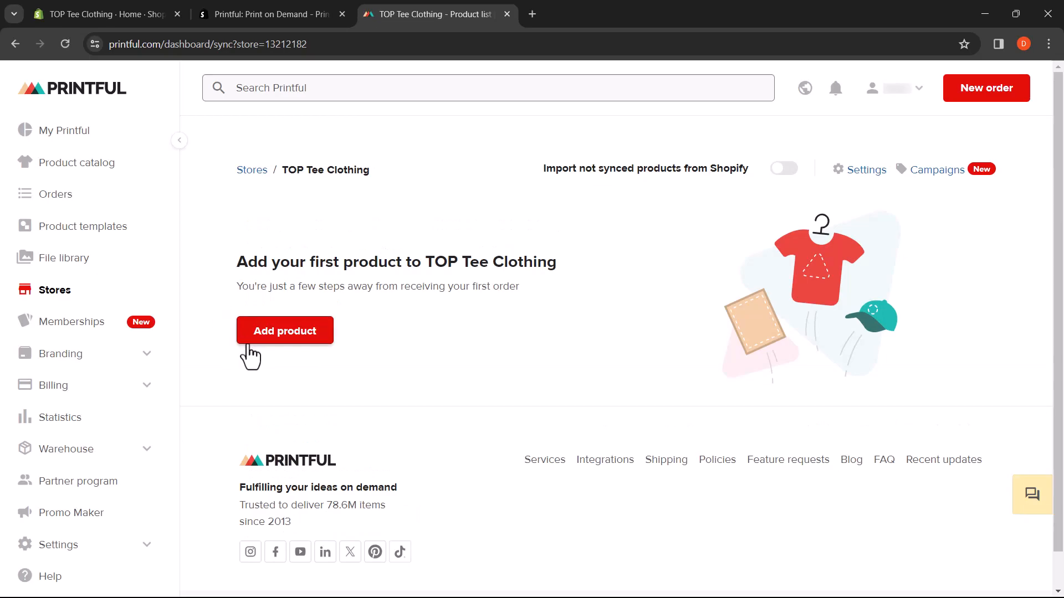
Start adding a first product to TOP Tee Clothing and look through the new products.
{"action": "left_click", "coordinate": [303, 341]}
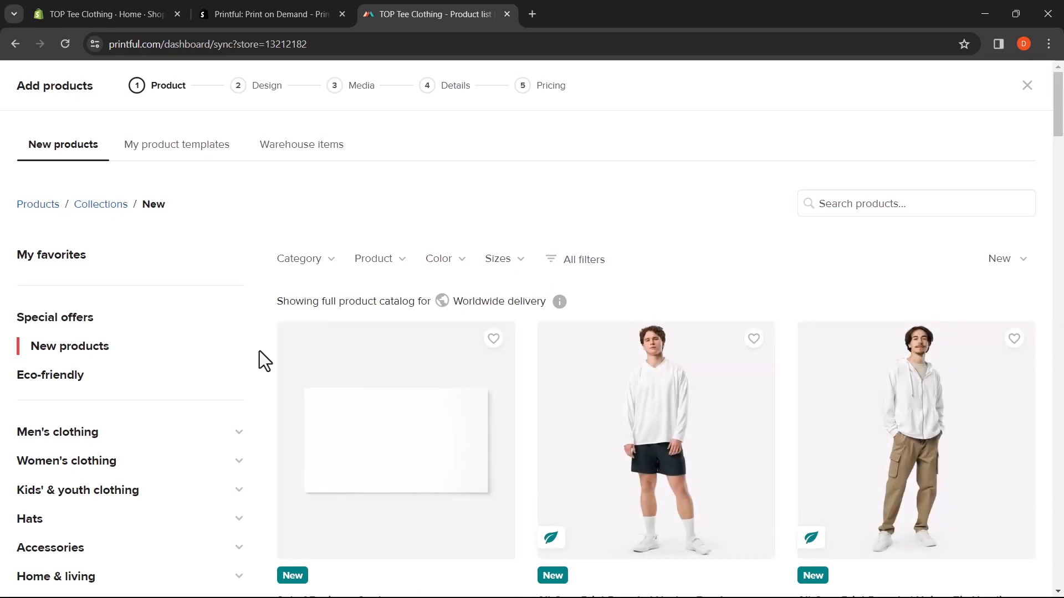
{"action": "scroll", "coordinate": [259, 354], "scroll_direction": "down", "scroll_amount": 3}
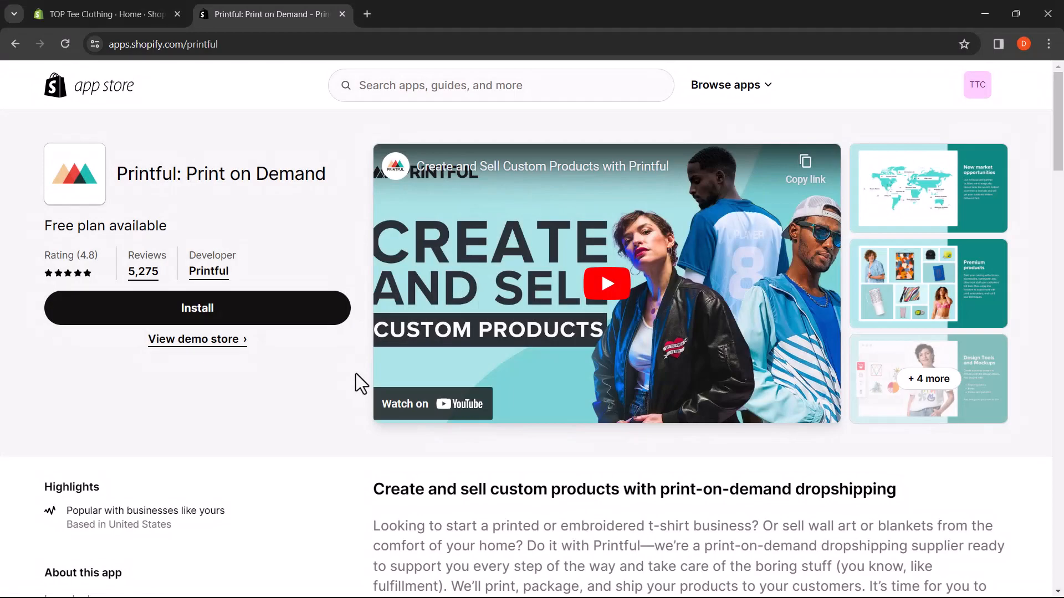
Install Printful: Print on Demand from the Shopify App Store and link TOP Tee Clothing to the existing Printful account.
{"action": "left_click", "coordinate": [257, 306]}
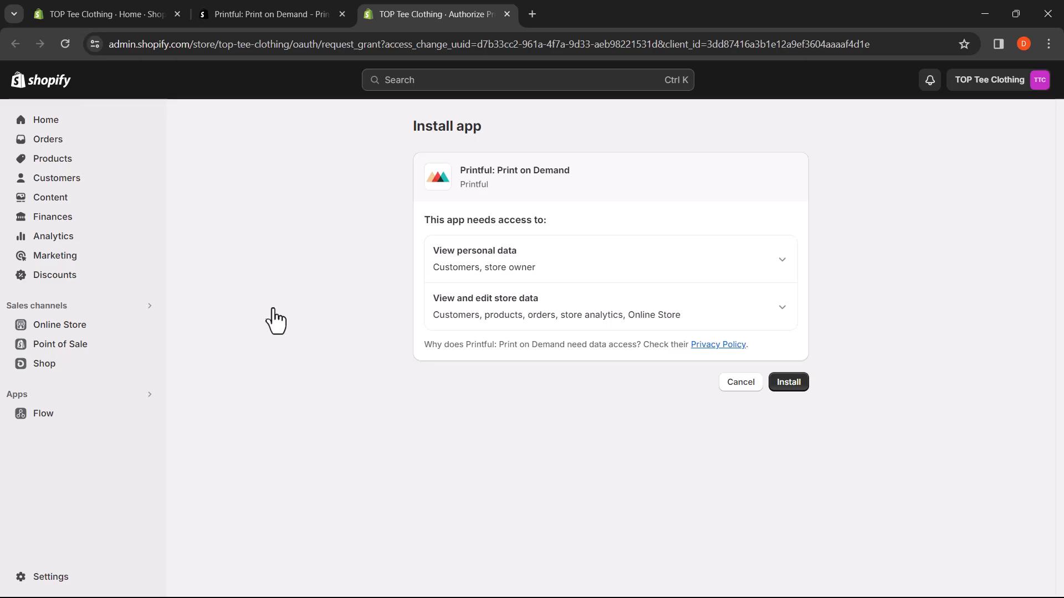
{"action": "left_click", "coordinate": [775, 385]}
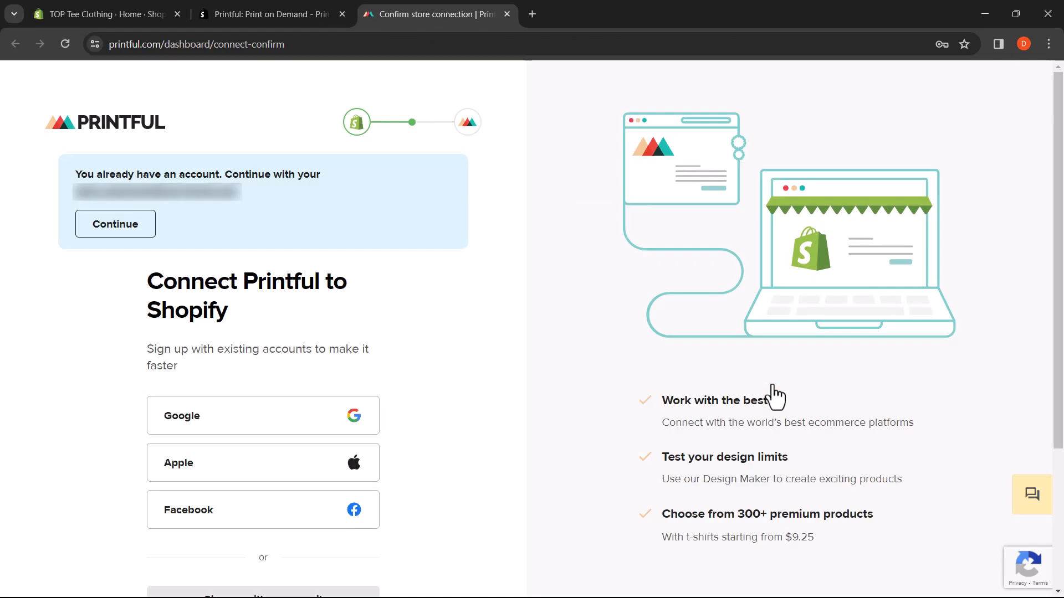
{"action": "left_click", "coordinate": [92, 229]}
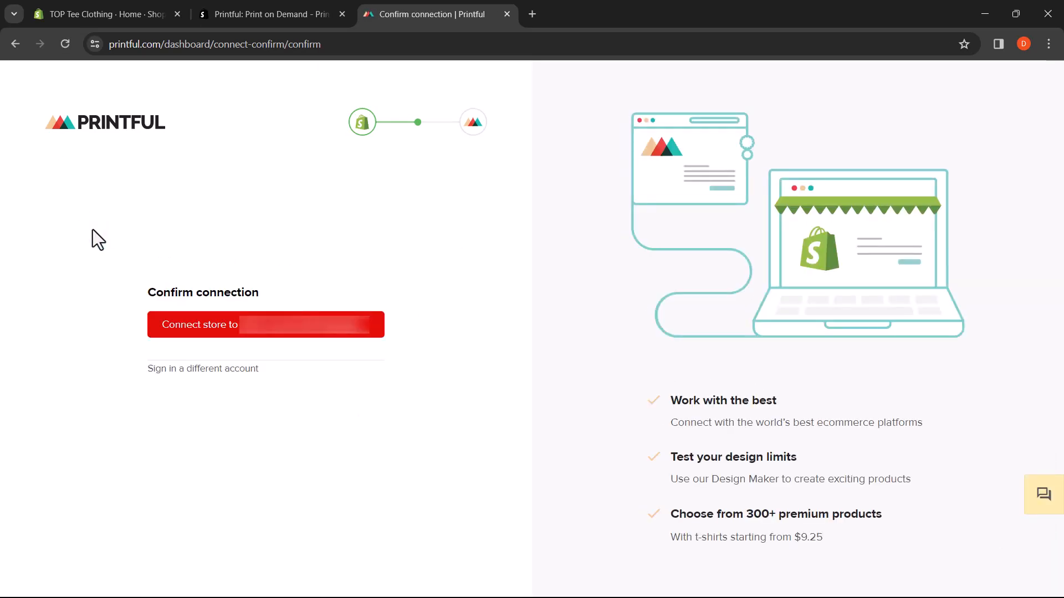
{"action": "left_click", "coordinate": [177, 324]}
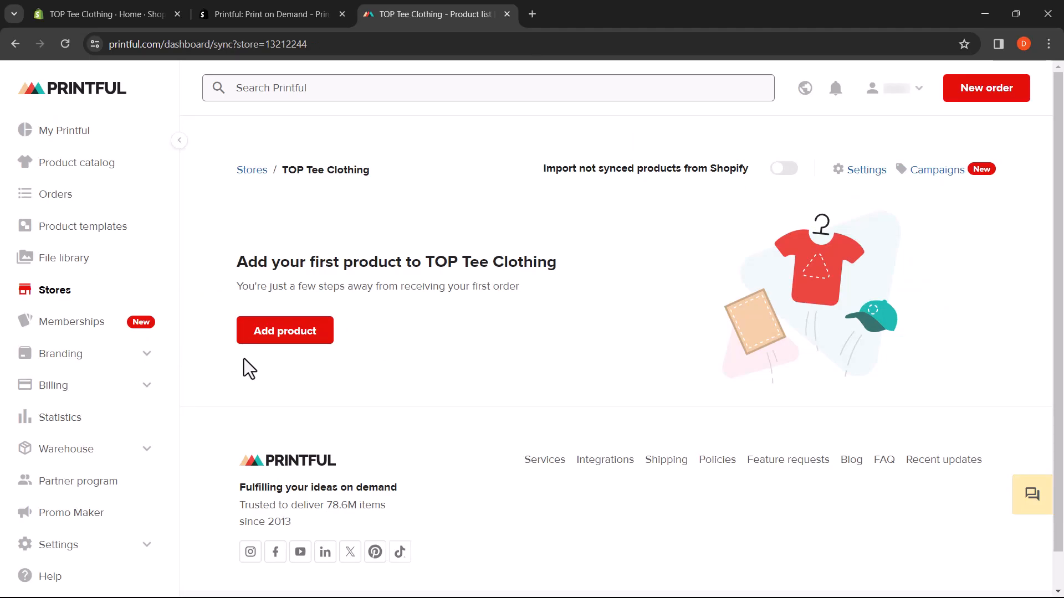
Start a new product for the store and choose Men's Classic Tee | Gildan 5000 from the men's T-shirts.
{"action": "left_click", "coordinate": [292, 343]}
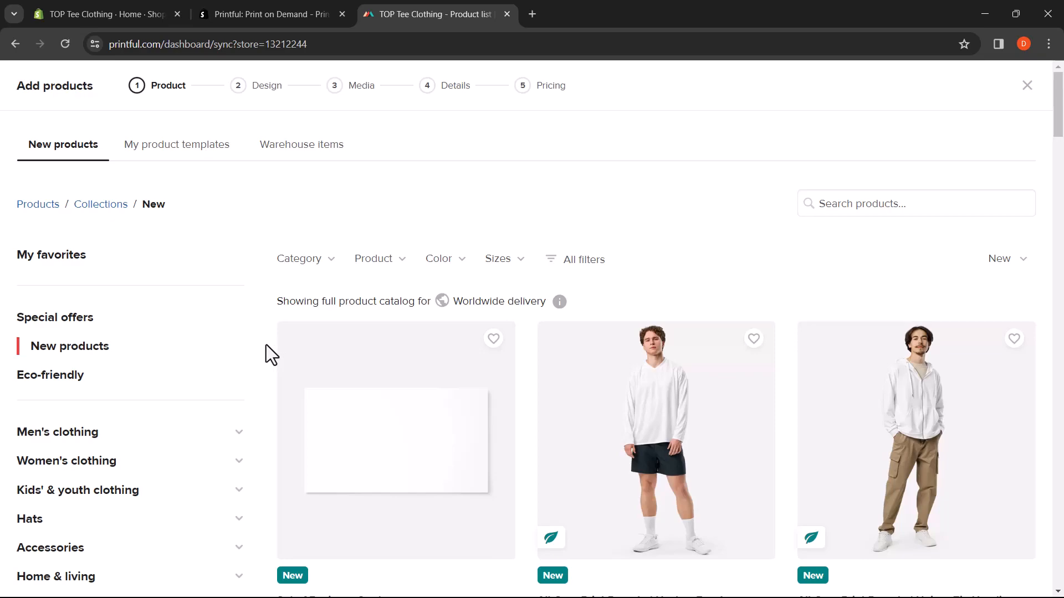
{"action": "left_click", "coordinate": [240, 435]}
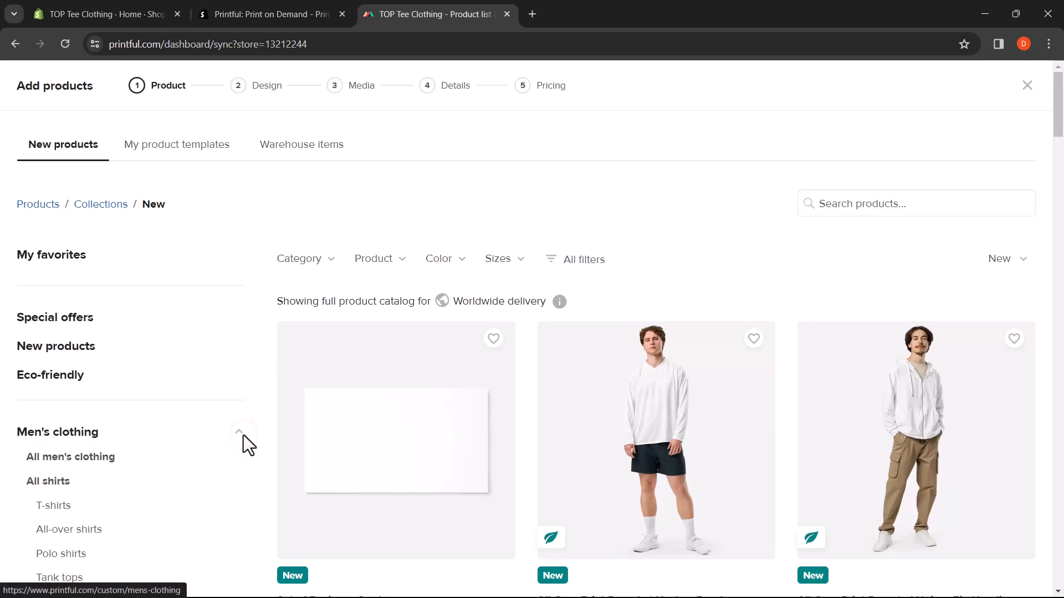
{"action": "left_click", "coordinate": [43, 504]}
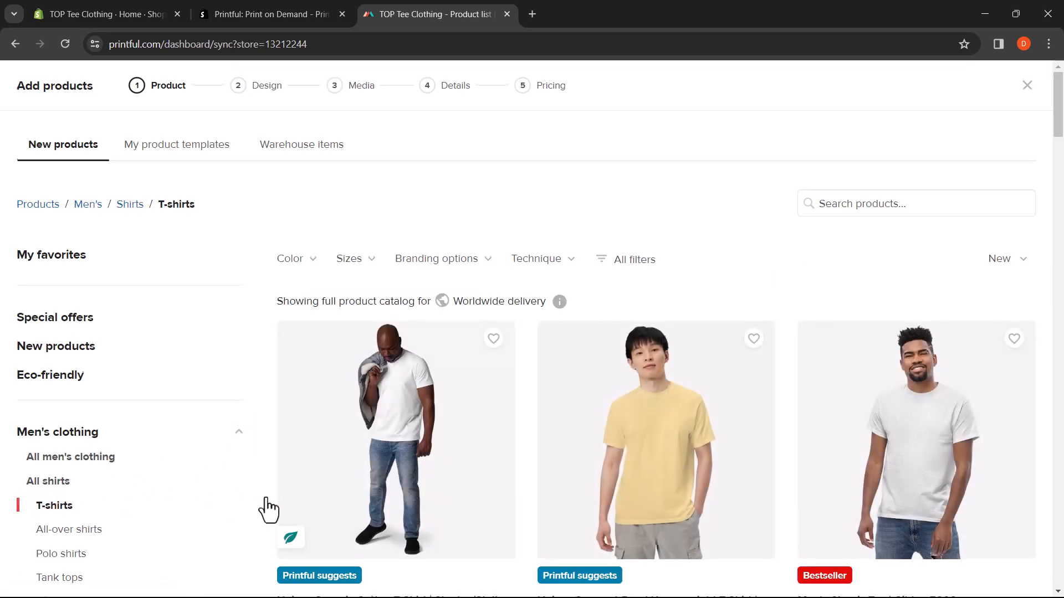
{"action": "scroll", "coordinate": [268, 510], "scroll_direction": "down", "scroll_amount": 4}
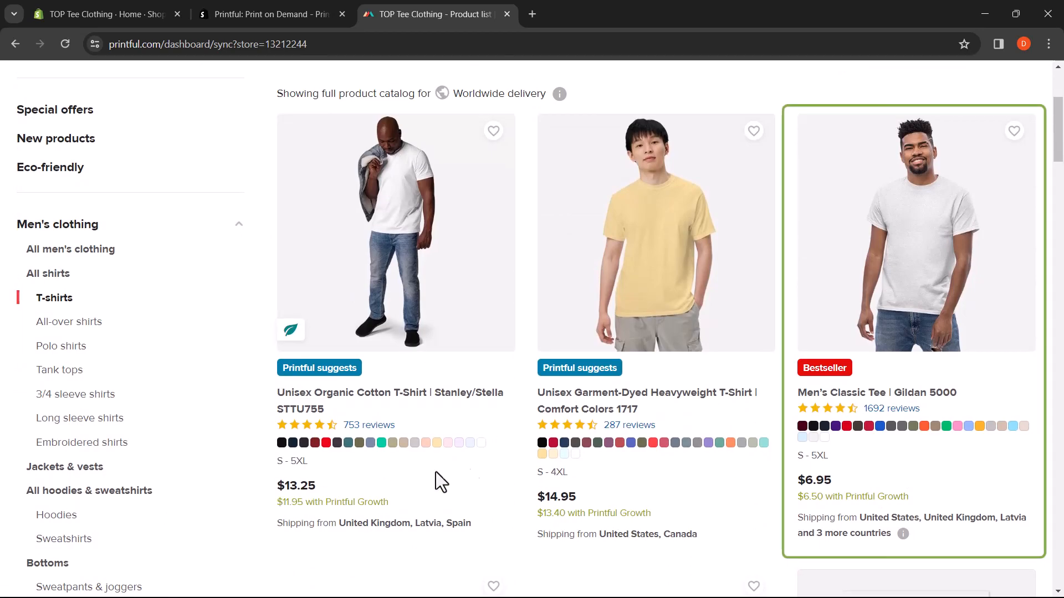
{"action": "left_click", "coordinate": [912, 394]}
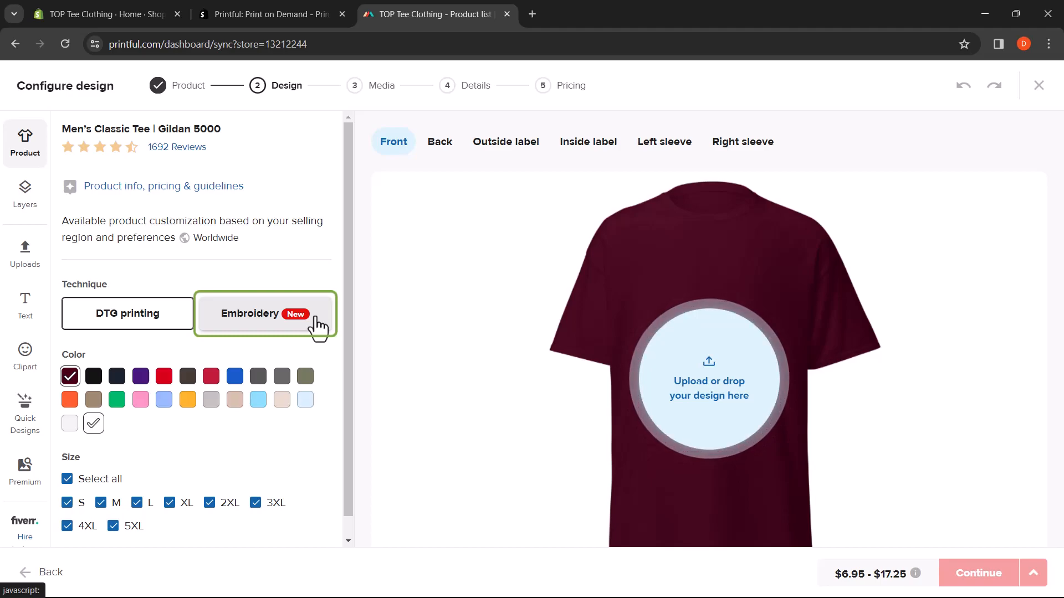
Add the dark navy and golden yellow colors to the tee, and toggle the 5XL size off and back on.
{"action": "scroll", "coordinate": [333, 421], "scroll_direction": "down", "scroll_amount": 1}
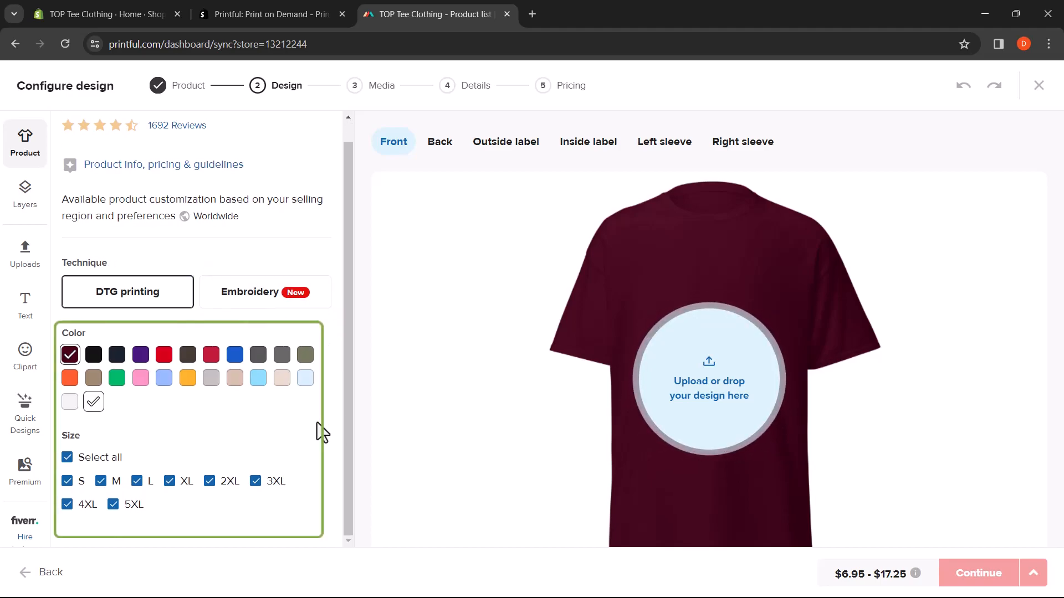
{"action": "left_click", "coordinate": [117, 355]}
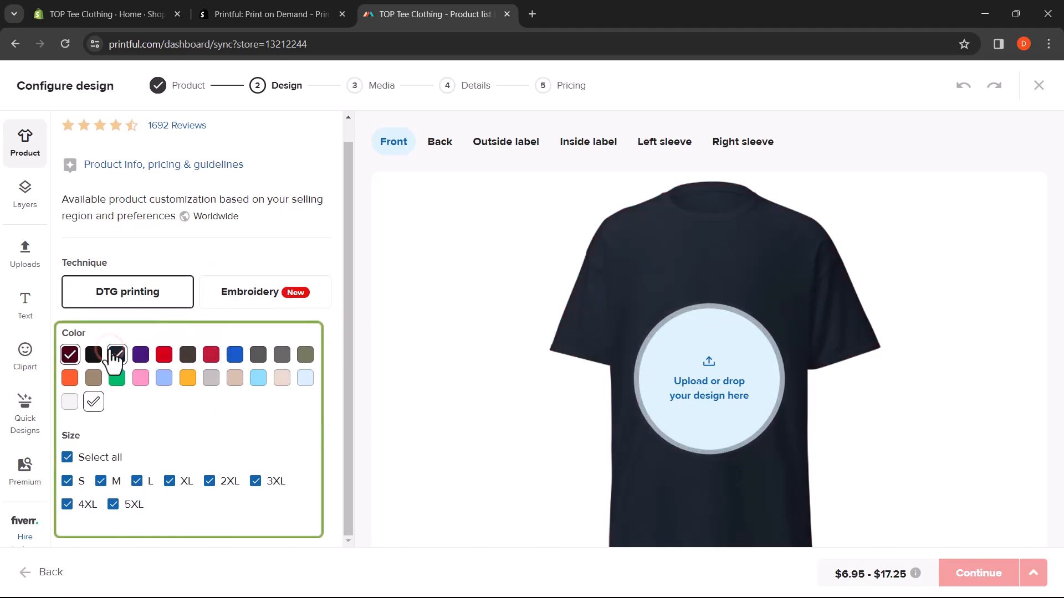
{"action": "left_click", "coordinate": [187, 378]}
{"action": "left_click", "coordinate": [113, 505]}
{"action": "left_click", "coordinate": [113, 505]}
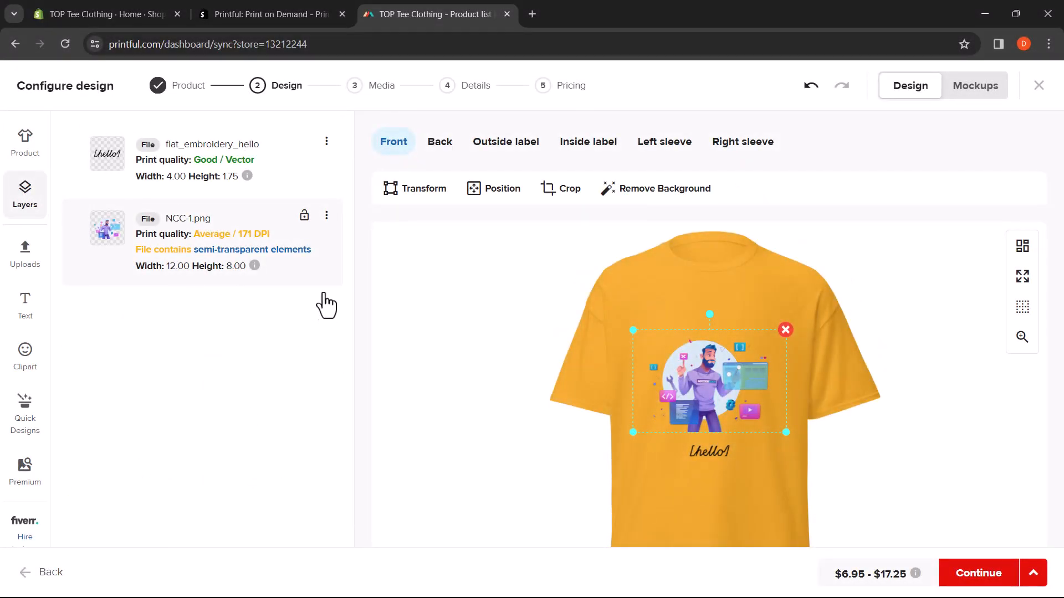
Duplicate the NCC-1.png layer on the front of the tee.
{"action": "left_click", "coordinate": [333, 214]}
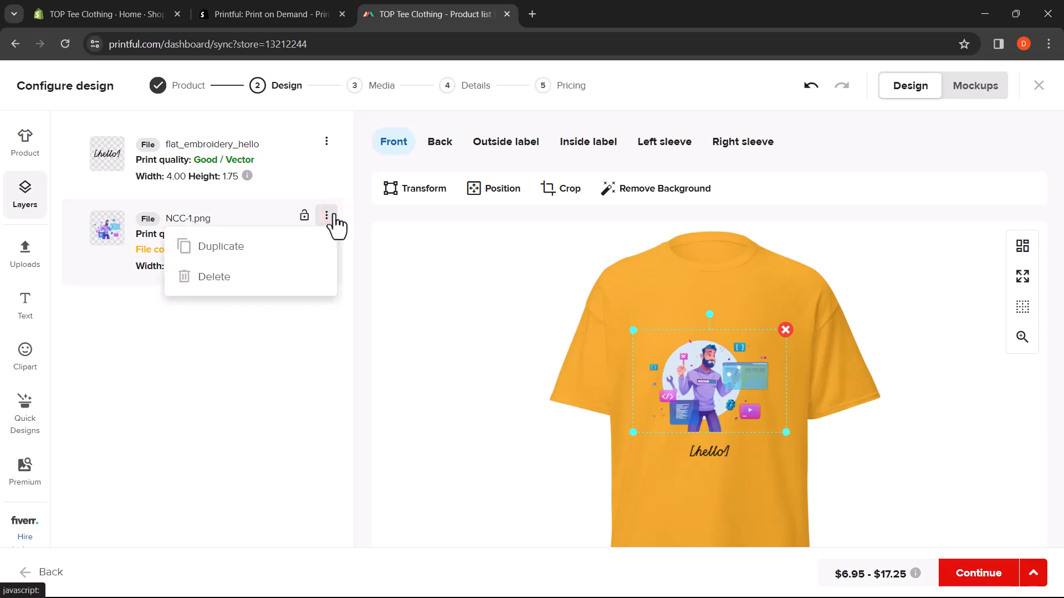
{"action": "left_click", "coordinate": [305, 244]}
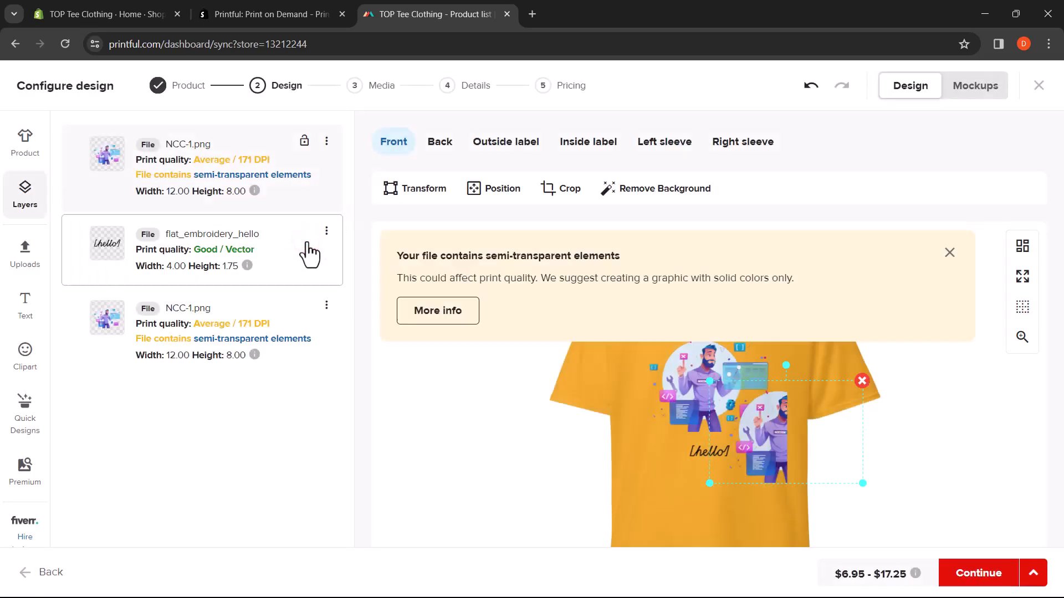
Delete the lower NCC-1.png layer and move the flat_embroidery_hello layer above the remaining NCC-1.png layer.
{"action": "left_click", "coordinate": [321, 300]}
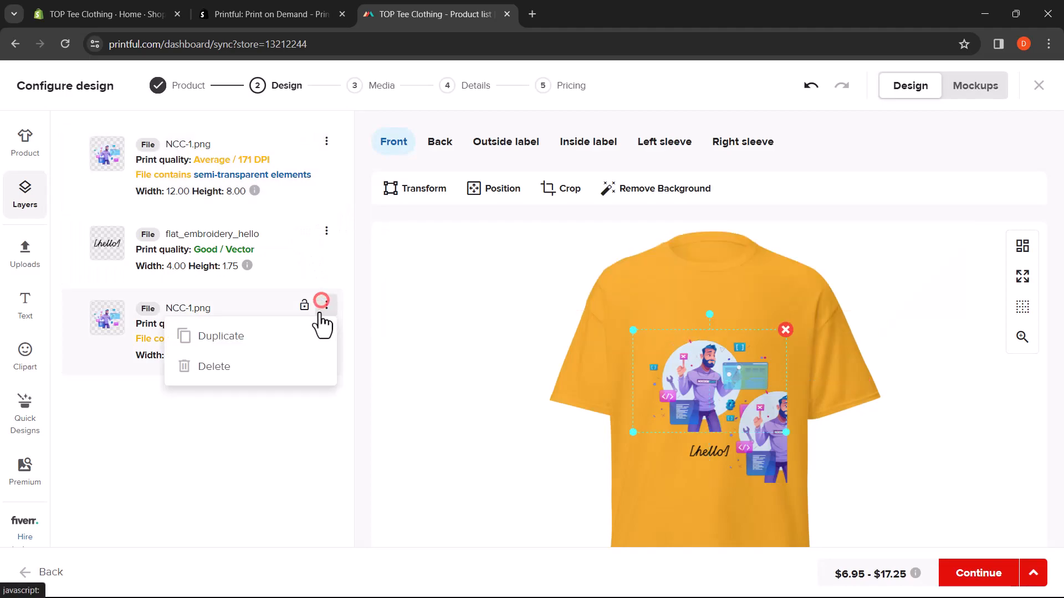
{"action": "left_click", "coordinate": [309, 367]}
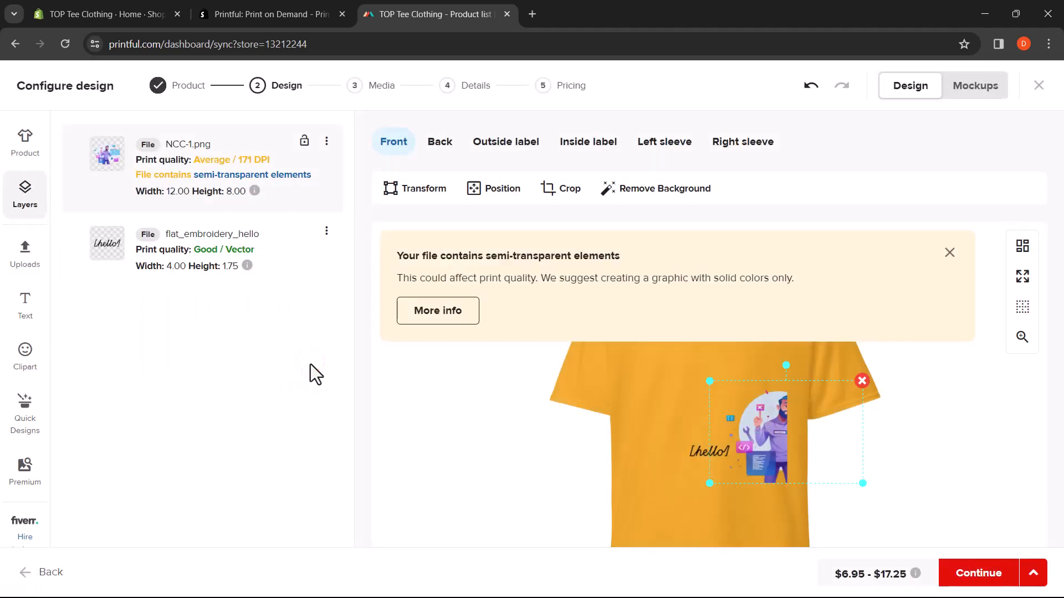
{"action": "left_click_drag", "start_coordinate": [277, 263], "coordinate": [278, 185]}
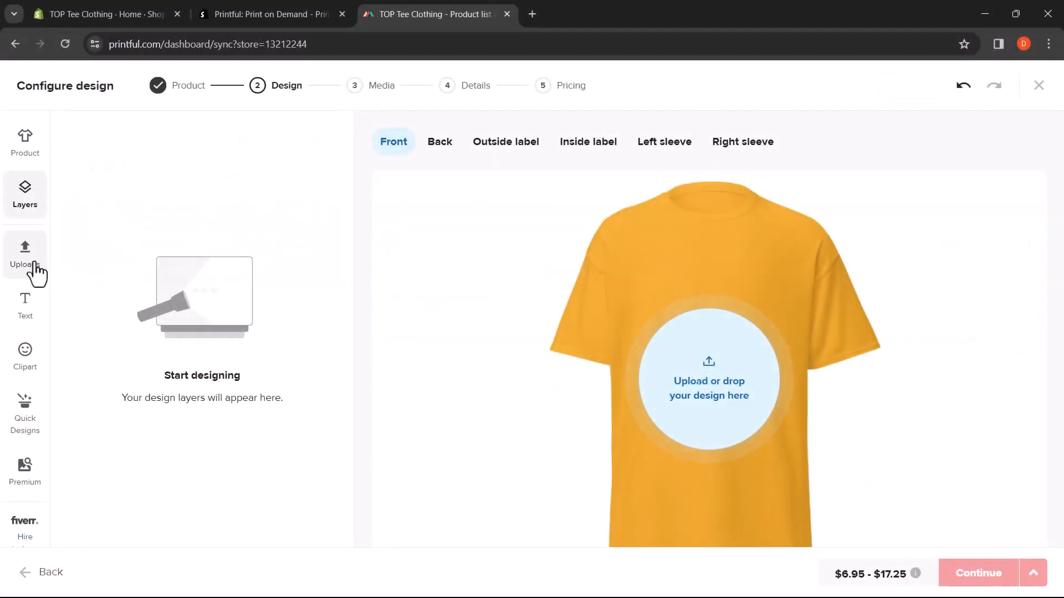
Place NCC-1.png from the file library's recently used files on the front of the tee.
{"action": "left_click", "coordinate": [35, 261]}
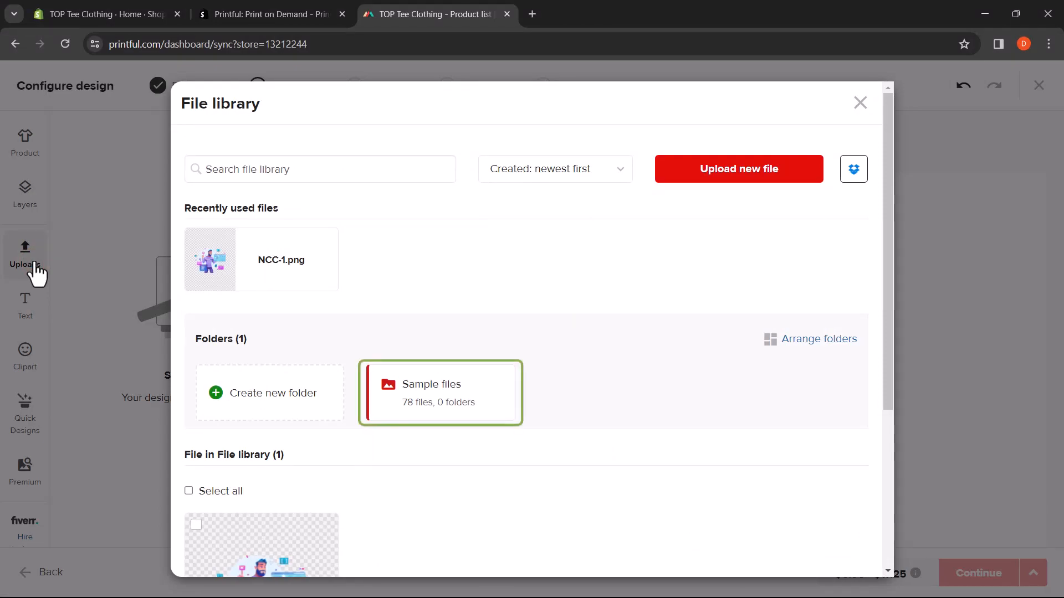
{"action": "mouse_move", "coordinate": [167, 277]}
{"action": "left_click", "coordinate": [253, 269]}
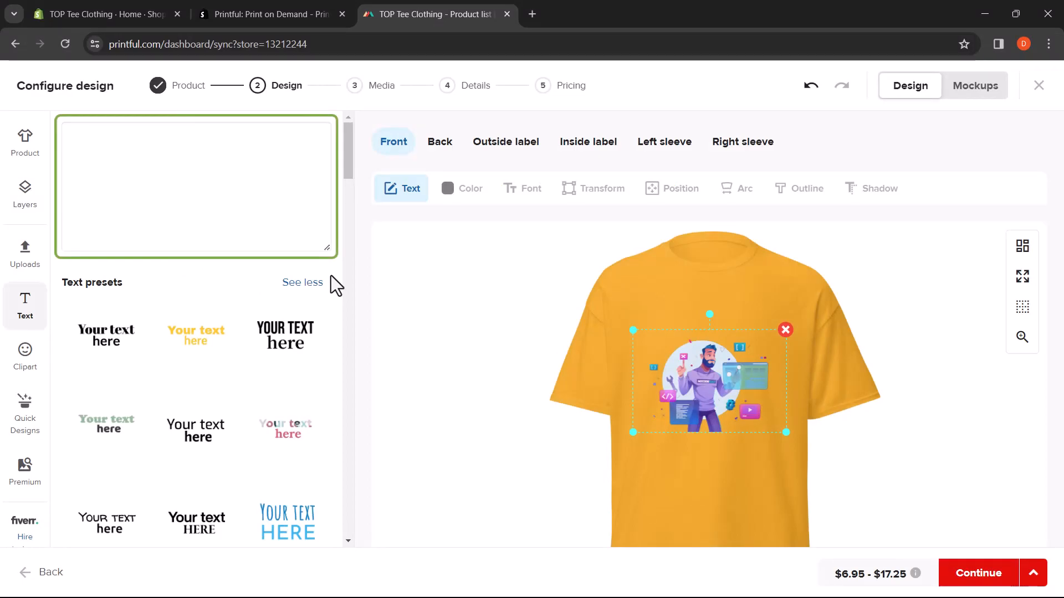
Add the bold black and lime "YOUR TEXT HERE" text preset to the front of the tee.
{"action": "scroll", "coordinate": [331, 275], "scroll_direction": "down", "scroll_amount": 1}
{"action": "scroll", "coordinate": [330, 274], "scroll_direction": "down", "scroll_amount": 6}
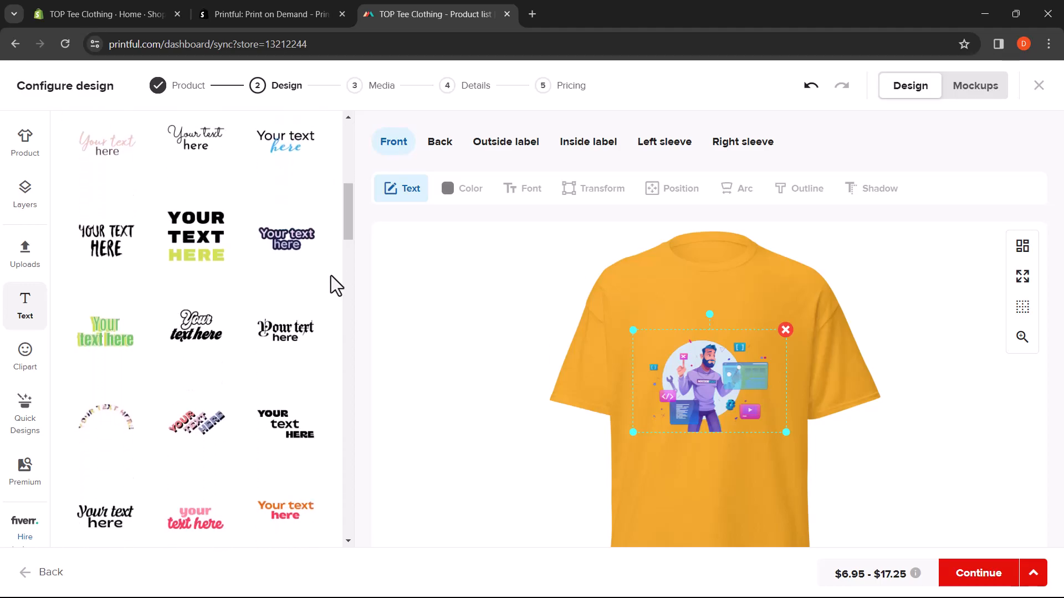
{"action": "left_click", "coordinate": [214, 236]}
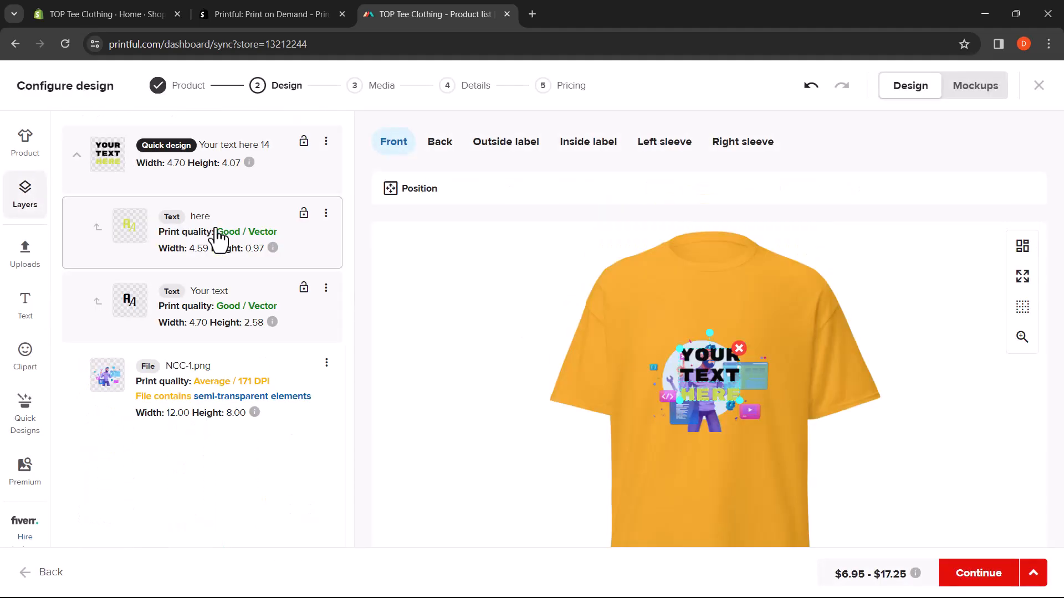
Replace the "Your text" wording of the added preset with NO CODE.
{"action": "left_click", "coordinate": [243, 302]}
{"action": "double_click", "coordinate": [701, 359]}
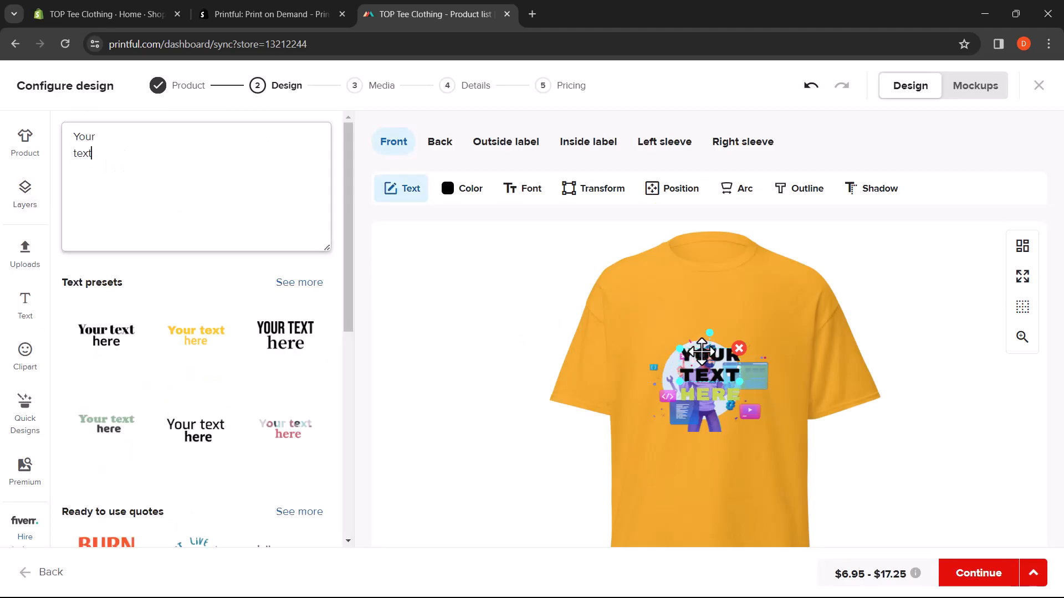
{"action": "key", "text": "ctrl+a"}
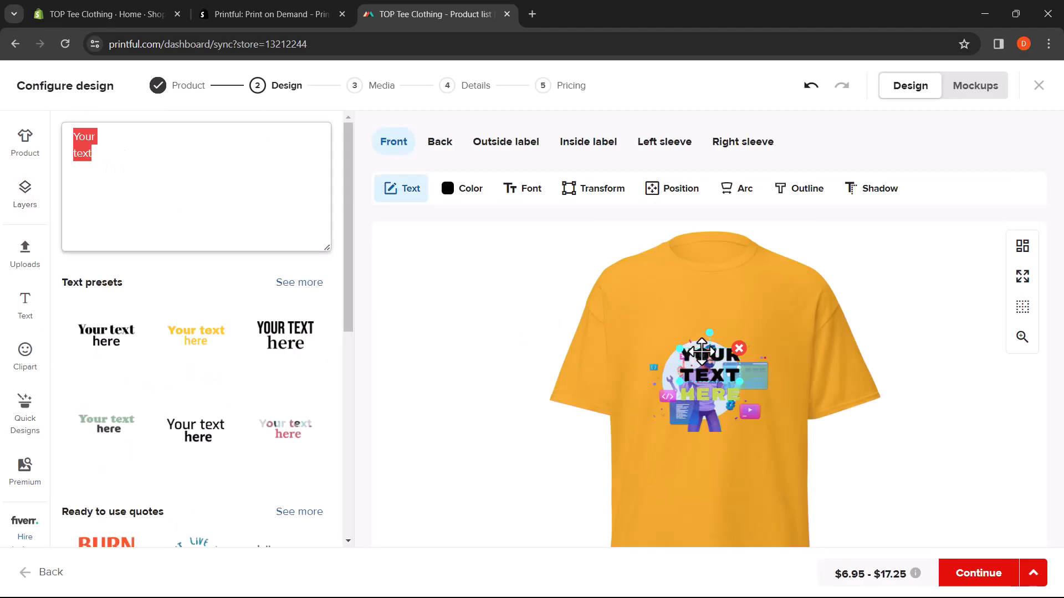
{"action": "type", "text": "NO CODE"}
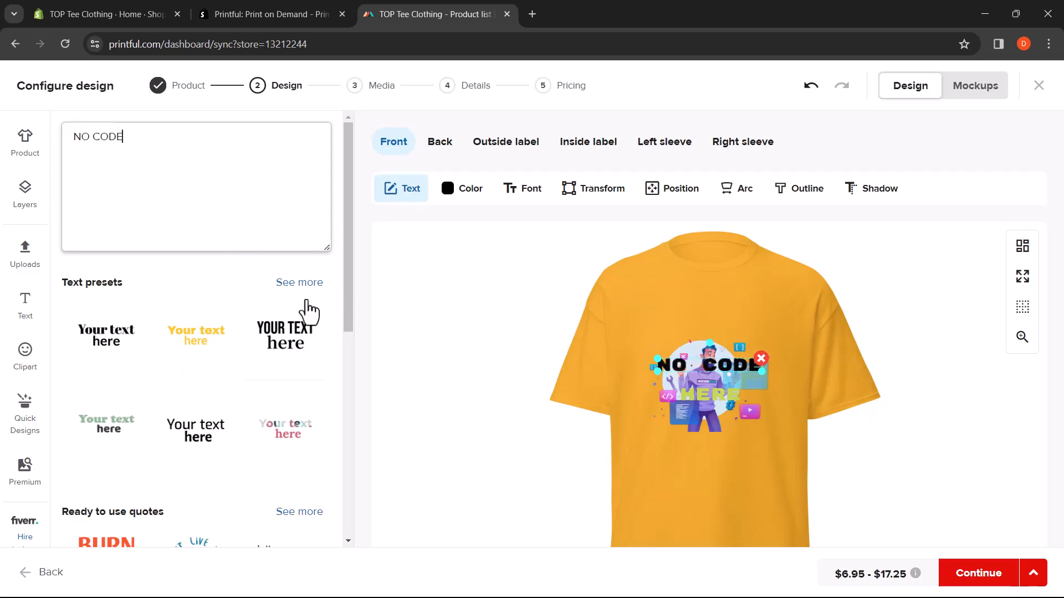
Replace the lime "here" wording of the text design with cult.
{"action": "left_click", "coordinate": [17, 191]}
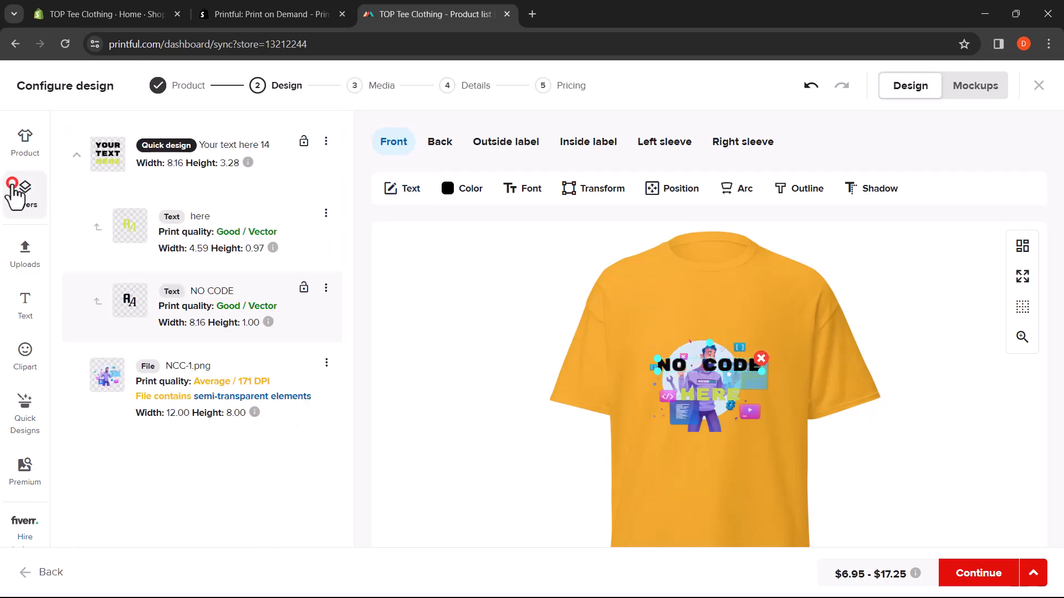
{"action": "left_click", "coordinate": [267, 231]}
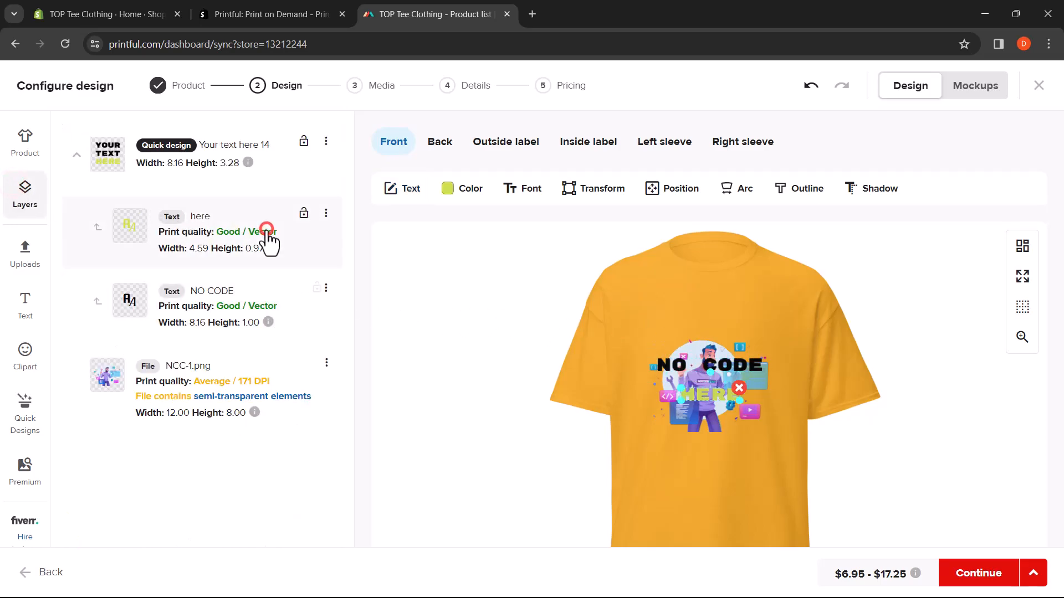
{"action": "double_click", "coordinate": [719, 395]}
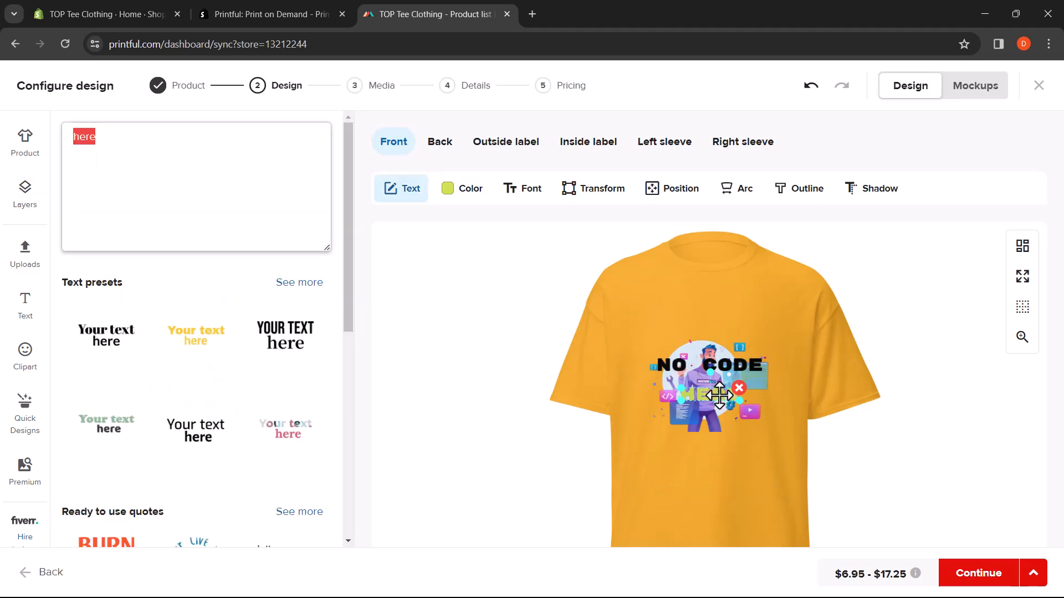
{"action": "type", "text": "cult"}
Move the NO CODE cult text design above the illustration and bring the cult line closer beneath NO CODE.
{"action": "left_click", "coordinate": [38, 206]}
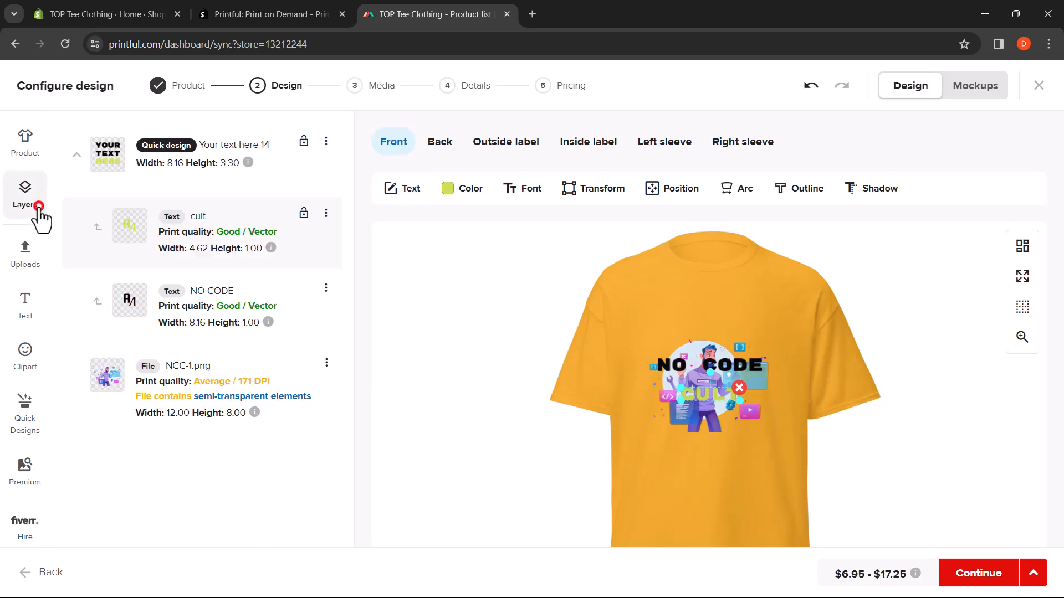
{"action": "left_click", "coordinate": [210, 144]}
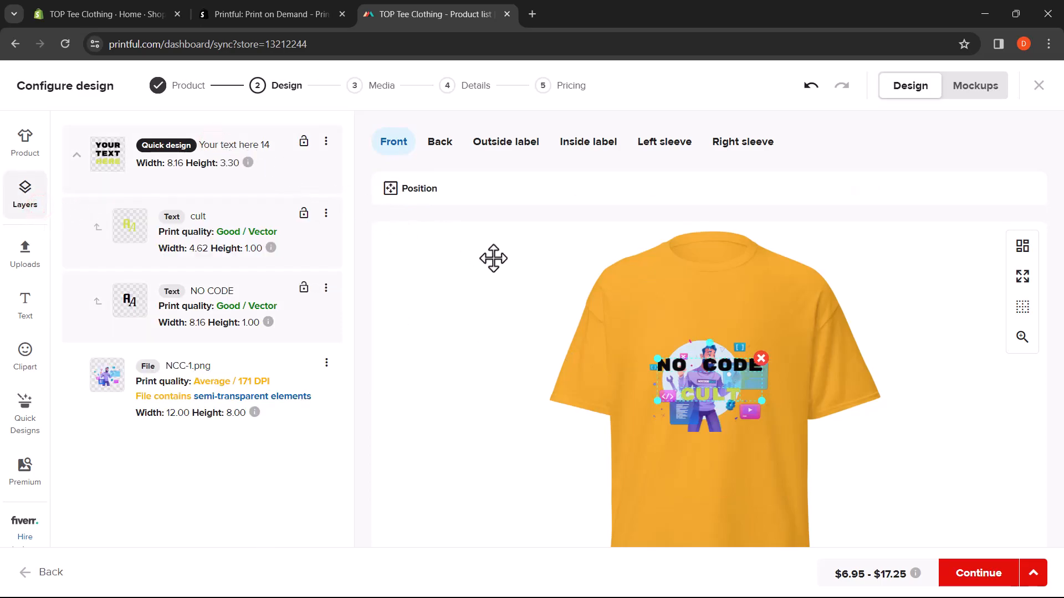
{"action": "left_click_drag", "start_coordinate": [751, 363], "coordinate": [749, 296]}
{"action": "left_click", "coordinate": [255, 248]}
{"action": "left_click_drag", "start_coordinate": [717, 330], "coordinate": [715, 317]}
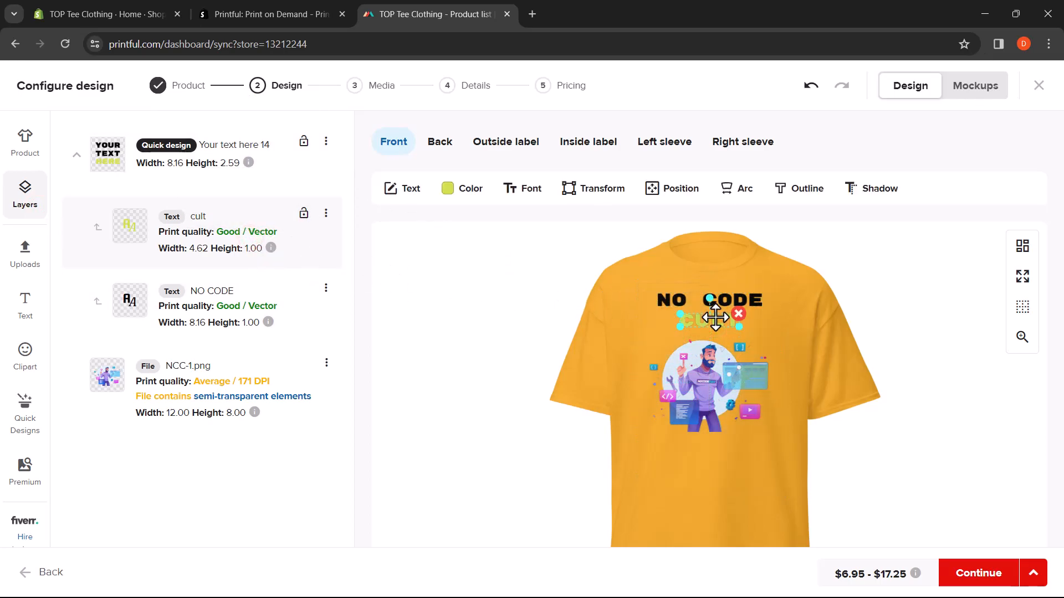
{"action": "left_click", "coordinate": [228, 169]}
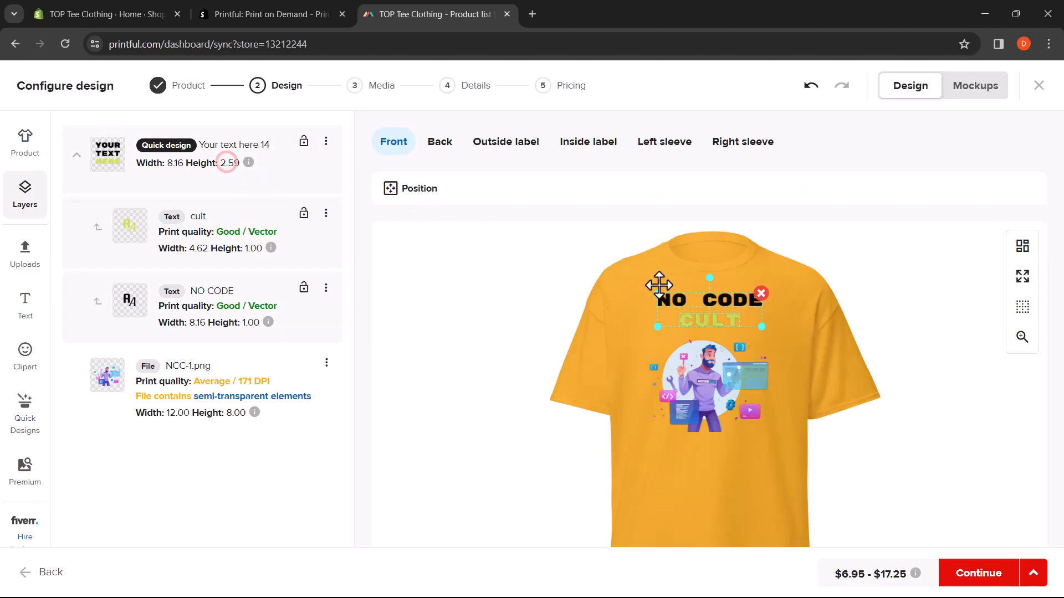
{"action": "left_click_drag", "start_coordinate": [703, 300], "coordinate": [704, 301]}
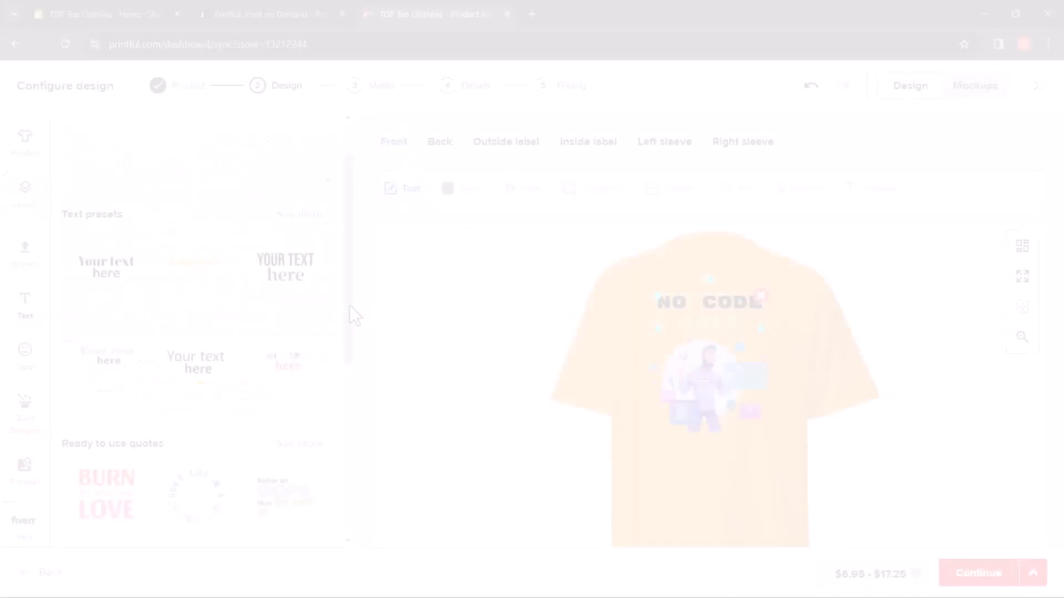
Browse the text presets, ready to use quotes and clipart, and search the clipart for computer.
{"action": "left_click_drag", "start_coordinate": [349, 347], "coordinate": [350, 456]}
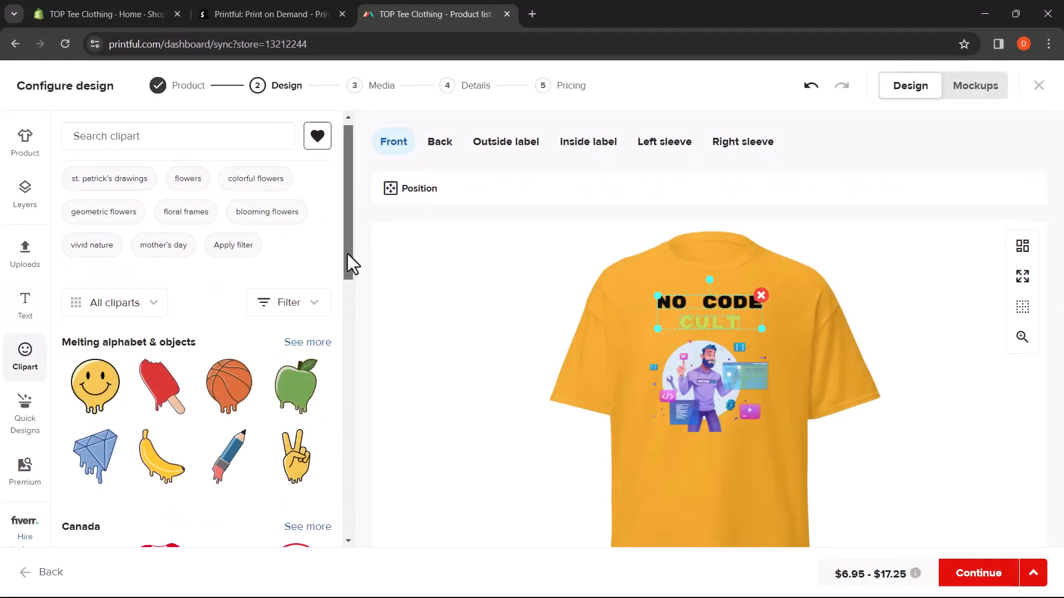
{"action": "left_click_drag", "start_coordinate": [347, 254], "coordinate": [371, 519]}
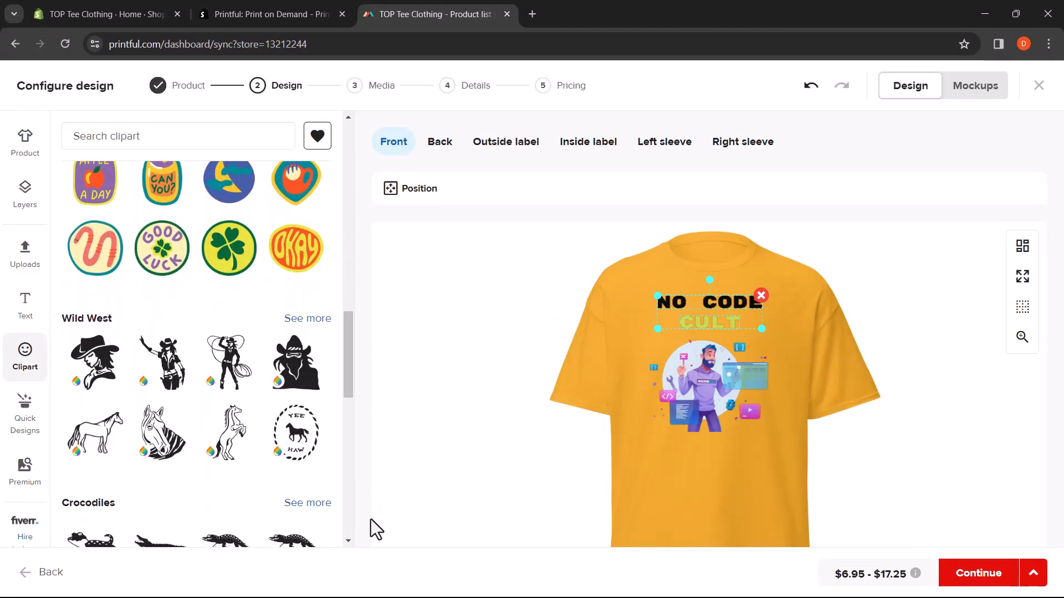
{"action": "left_click", "coordinate": [210, 133]}
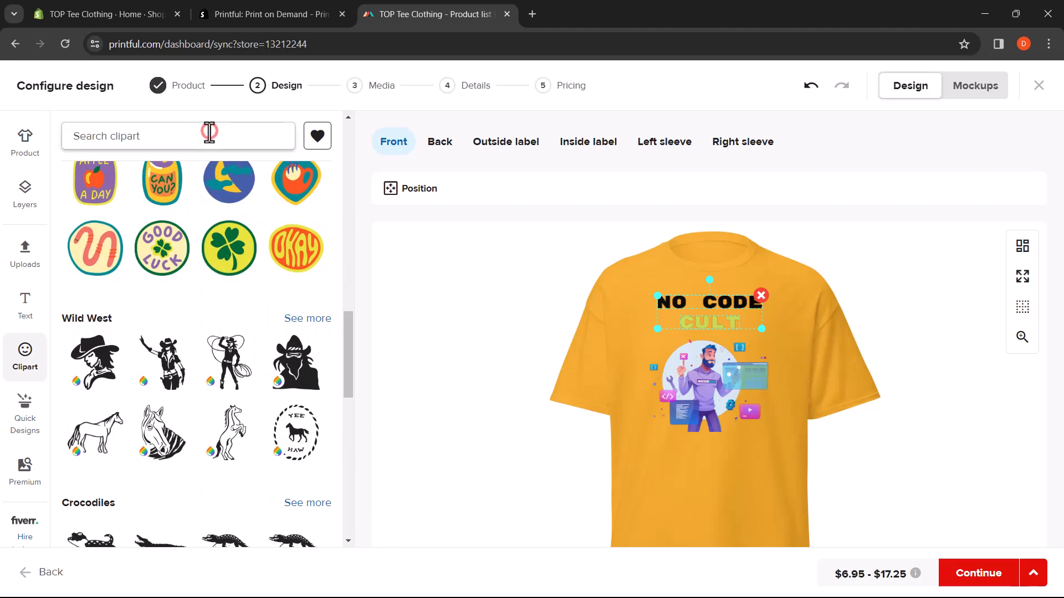
{"action": "type", "text": "computer"}
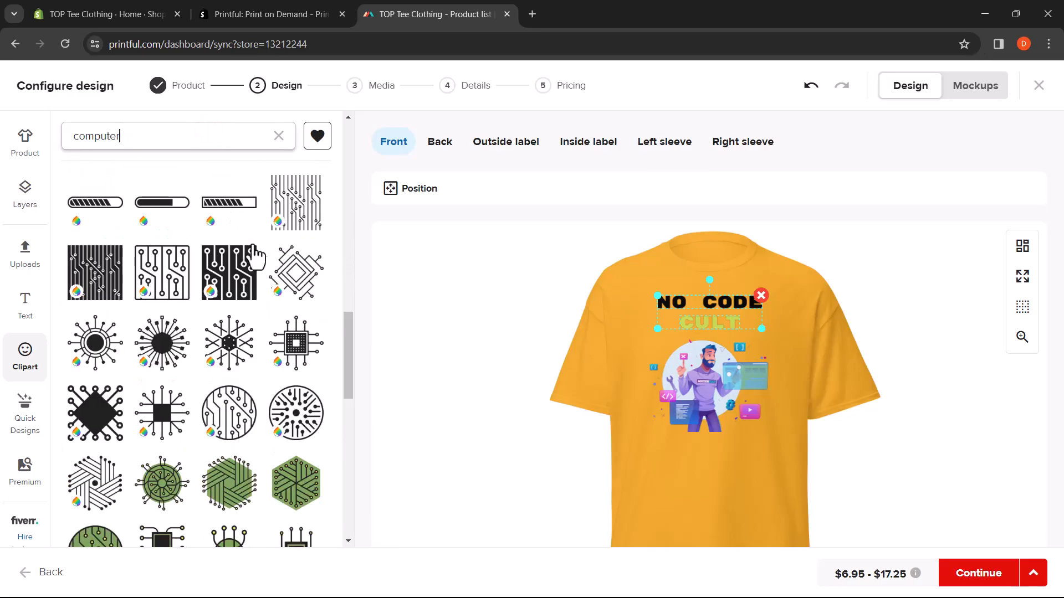
{"action": "left_click_drag", "start_coordinate": [343, 351], "coordinate": [351, 169]}
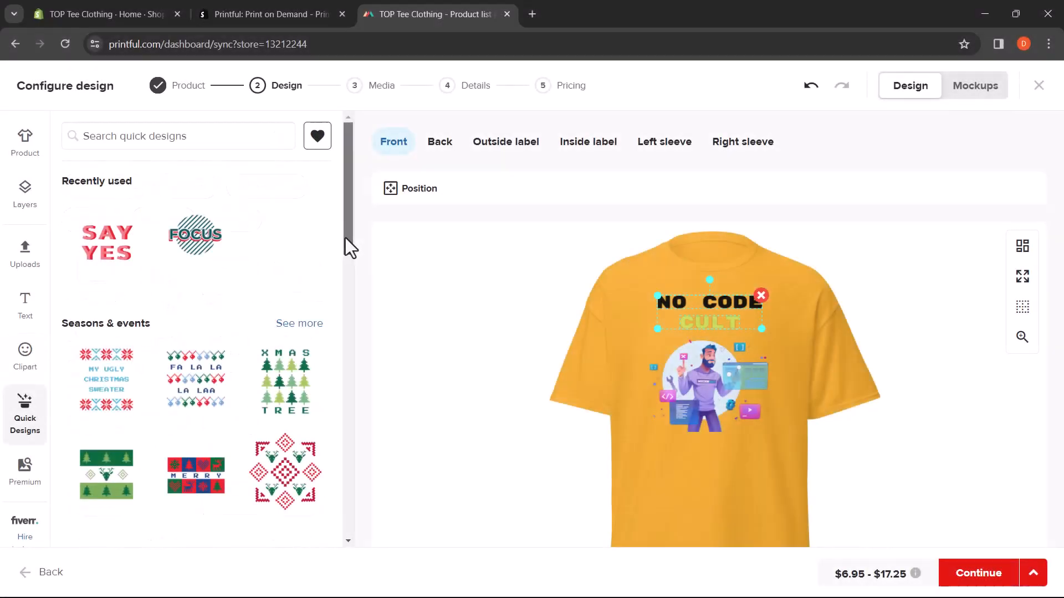
Browse the quick designs and the premium collection's stock images, vector graphics and patterns.
{"action": "left_click_drag", "start_coordinate": [344, 238], "coordinate": [377, 557]}
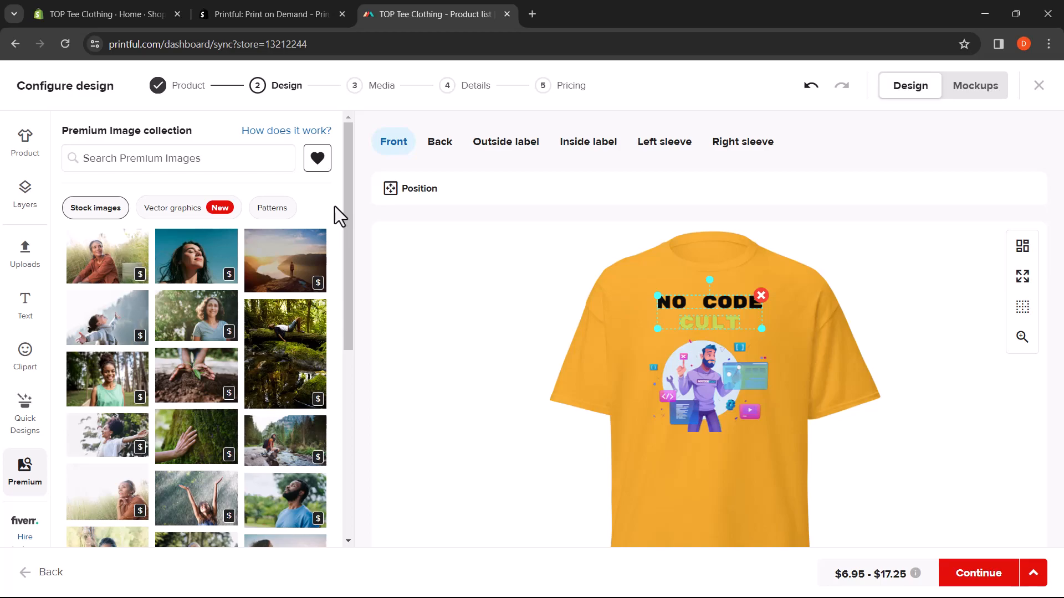
{"action": "left_click", "coordinate": [209, 217]}
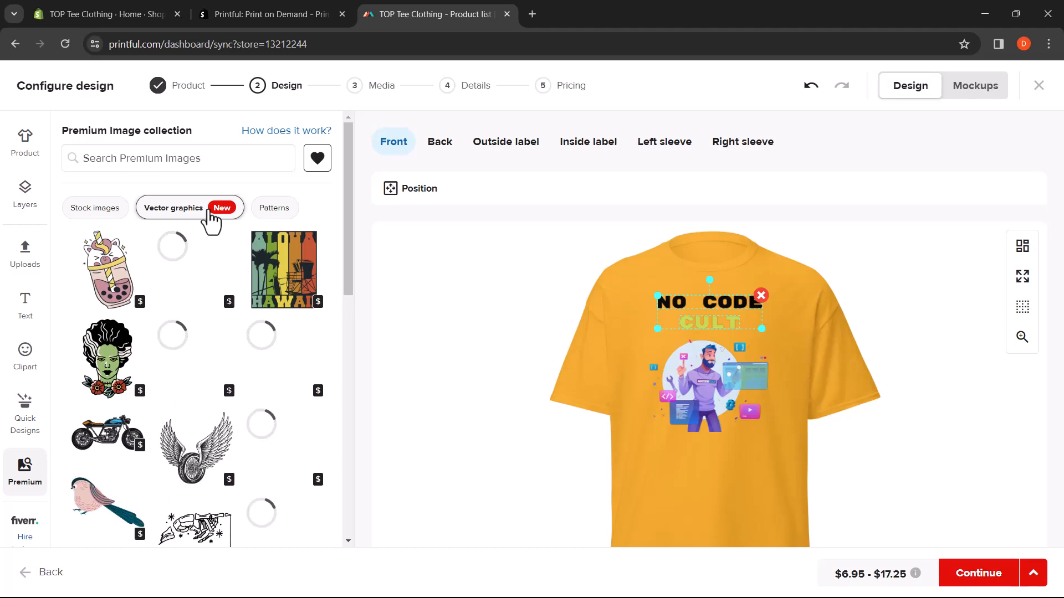
{"action": "left_click", "coordinate": [266, 212]}
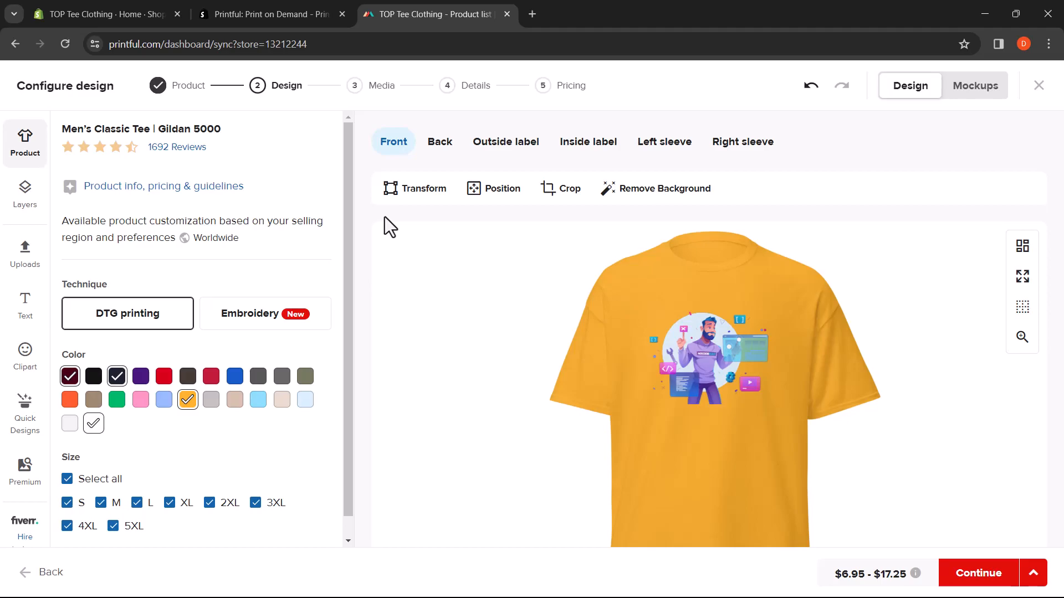
Review the tee's back, outside label, inside label and sleeve print areas, and return to the front design.
{"action": "left_click", "coordinate": [443, 147]}
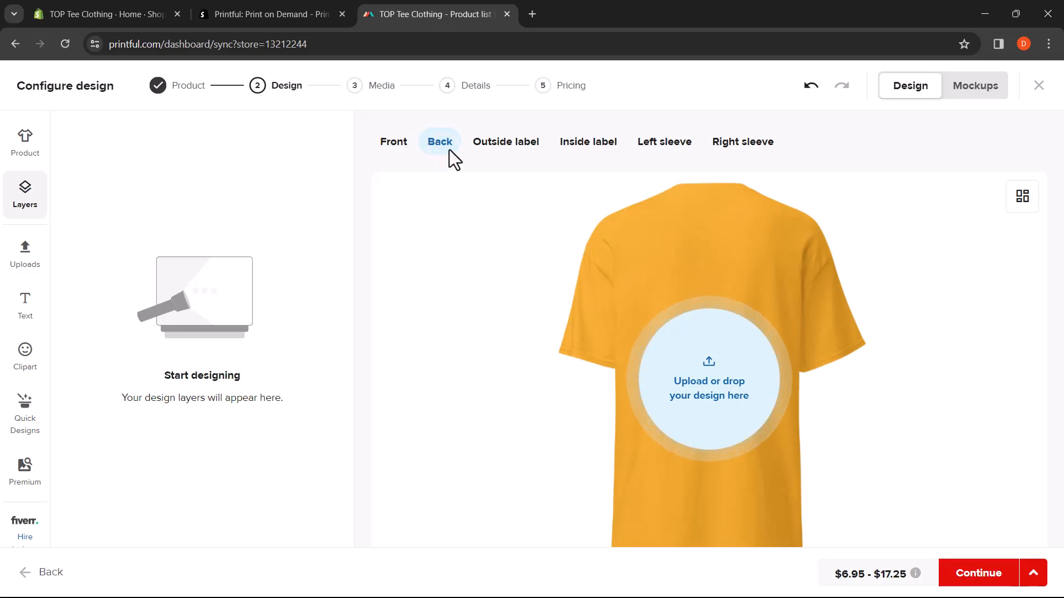
{"action": "left_click", "coordinate": [474, 145]}
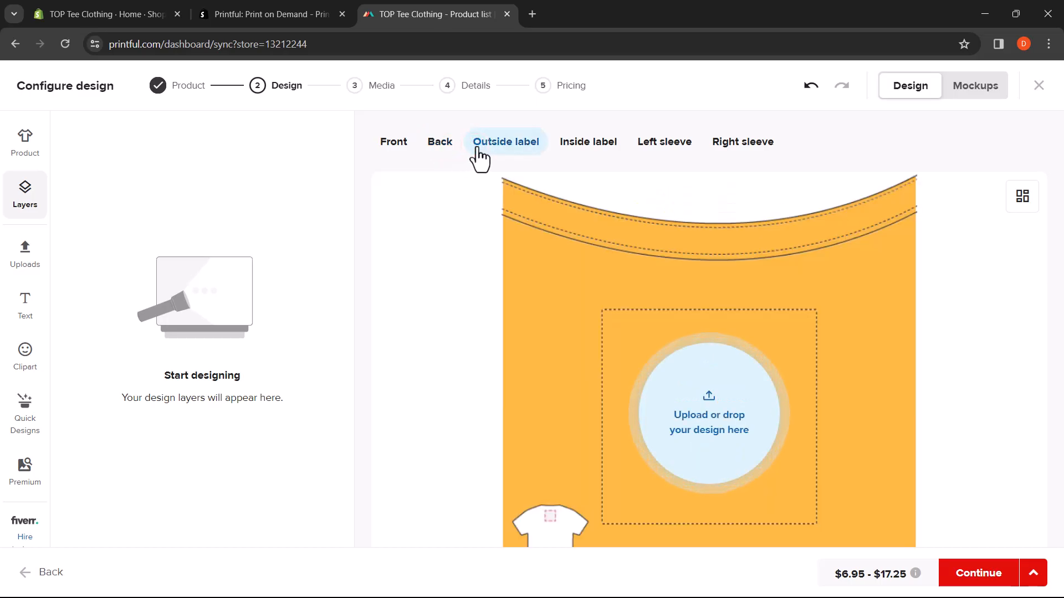
{"action": "left_click", "coordinate": [572, 145]}
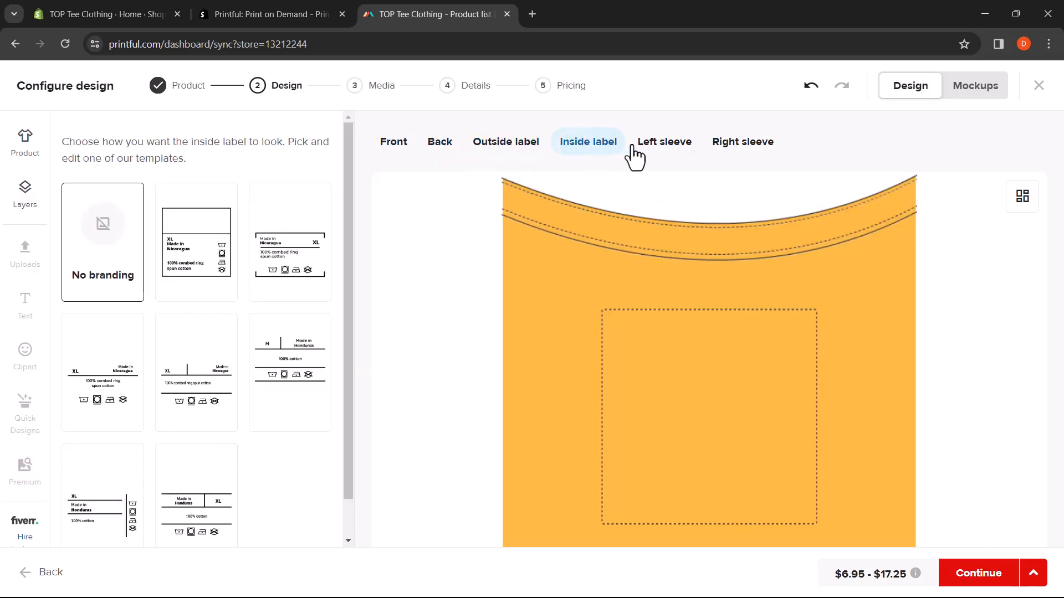
{"action": "left_click", "coordinate": [645, 145]}
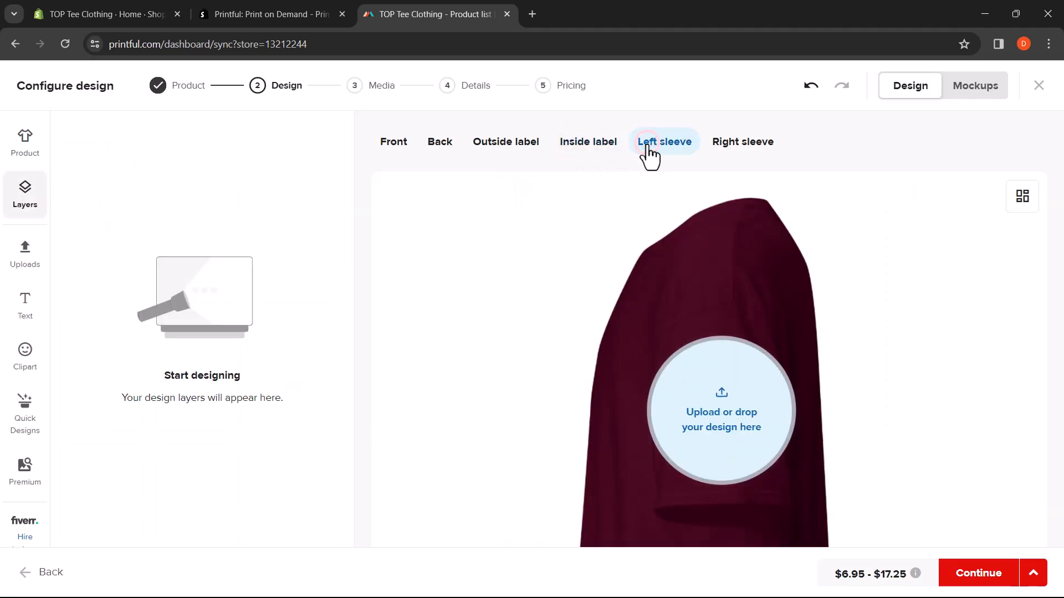
{"action": "left_click", "coordinate": [714, 145]}
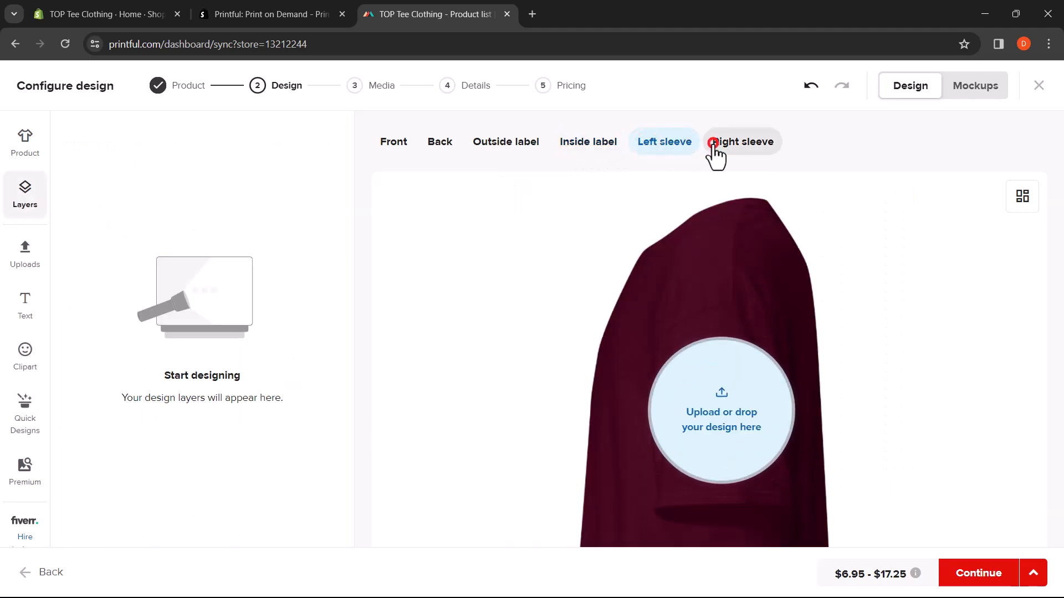
{"action": "left_click", "coordinate": [381, 162]}
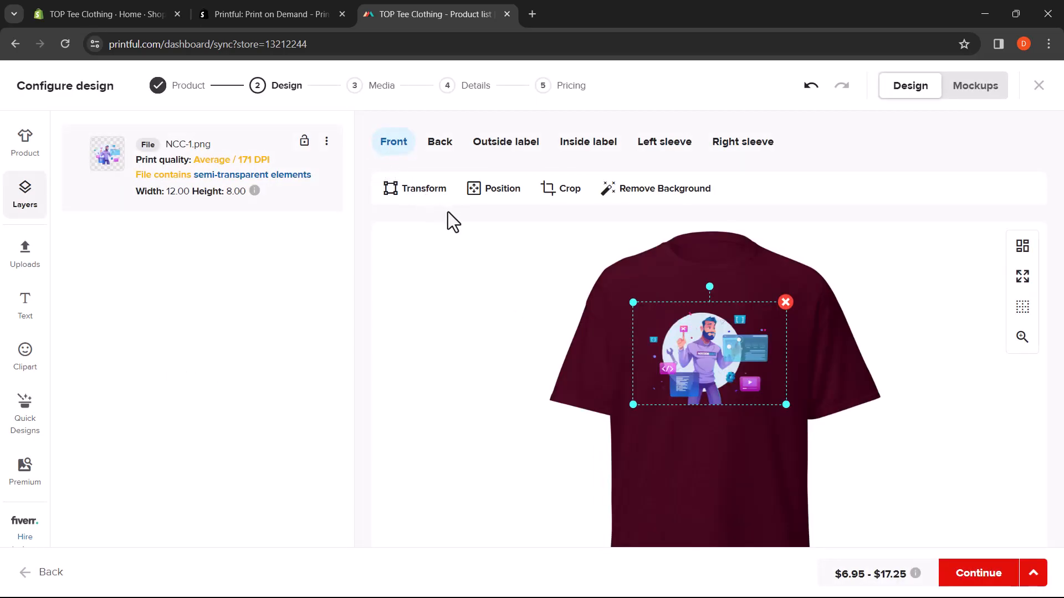
Proceed to the product media, choose basic mockups, and set the front view on the standing male model in jeans as the main mockup.
{"action": "left_click", "coordinate": [970, 577]}
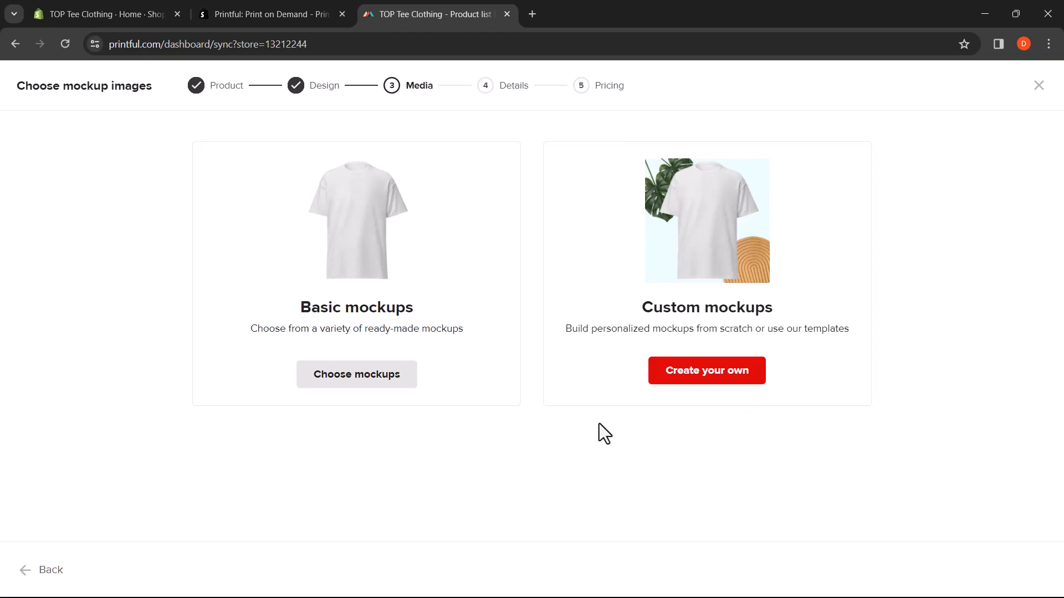
{"action": "left_click", "coordinate": [404, 397]}
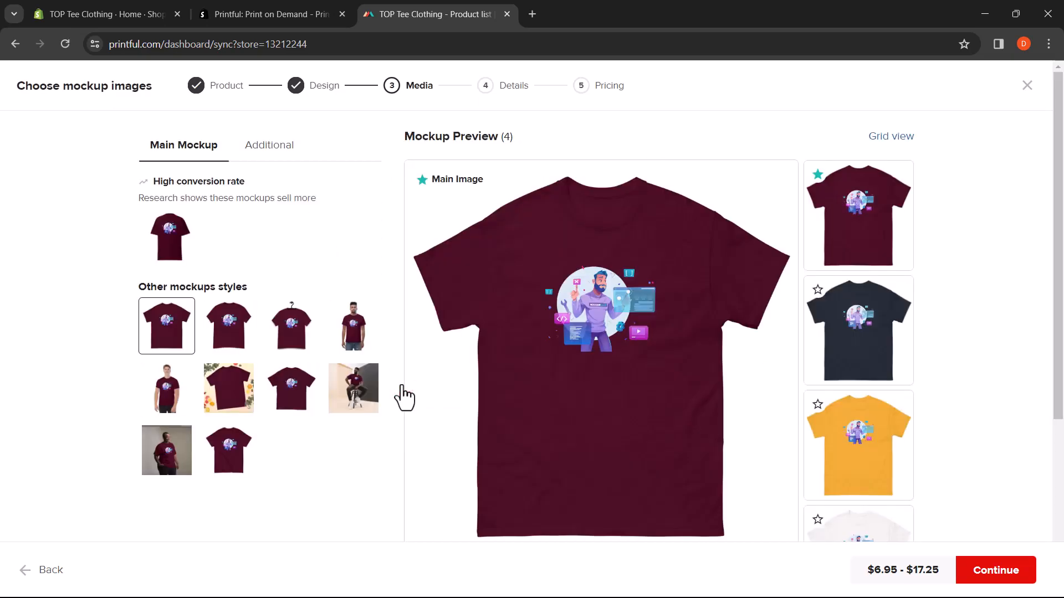
{"action": "left_click", "coordinate": [355, 341]}
{"action": "scroll", "coordinate": [897, 388], "scroll_direction": "down", "scroll_amount": 5}
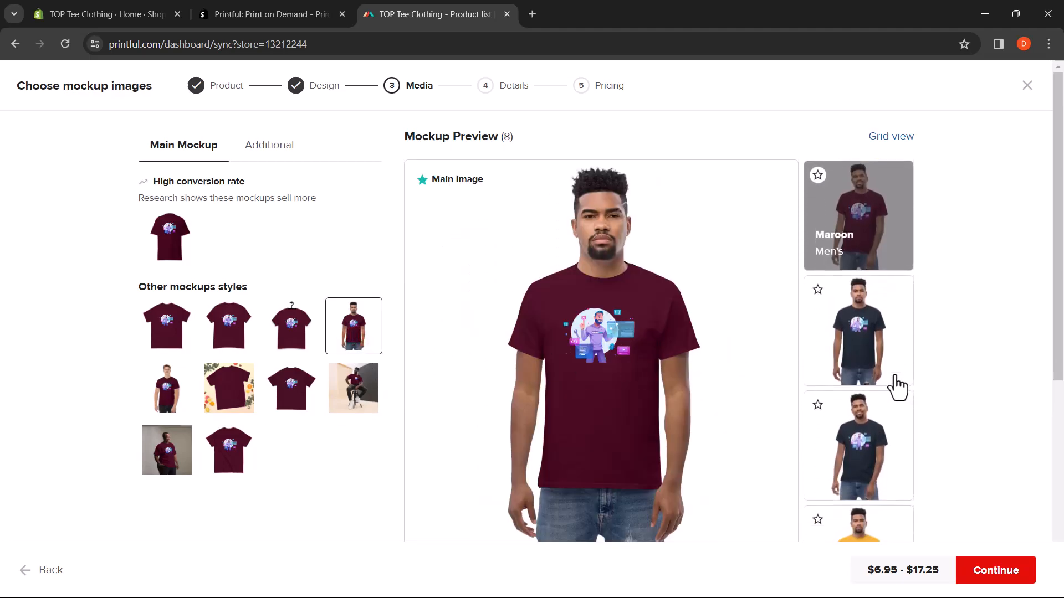
Check the mockup preview images and add the maroon tee's flat front and plain back views as additional mockups.
{"action": "scroll", "coordinate": [898, 388], "scroll_direction": "down", "scroll_amount": 5}
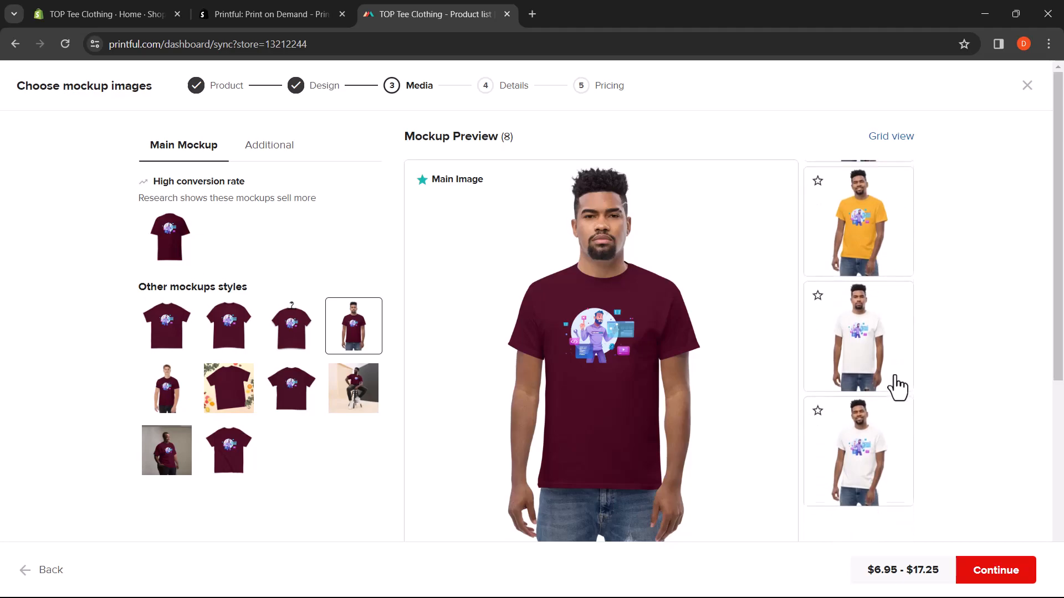
{"action": "scroll", "coordinate": [897, 387], "scroll_direction": "up", "scroll_amount": 10}
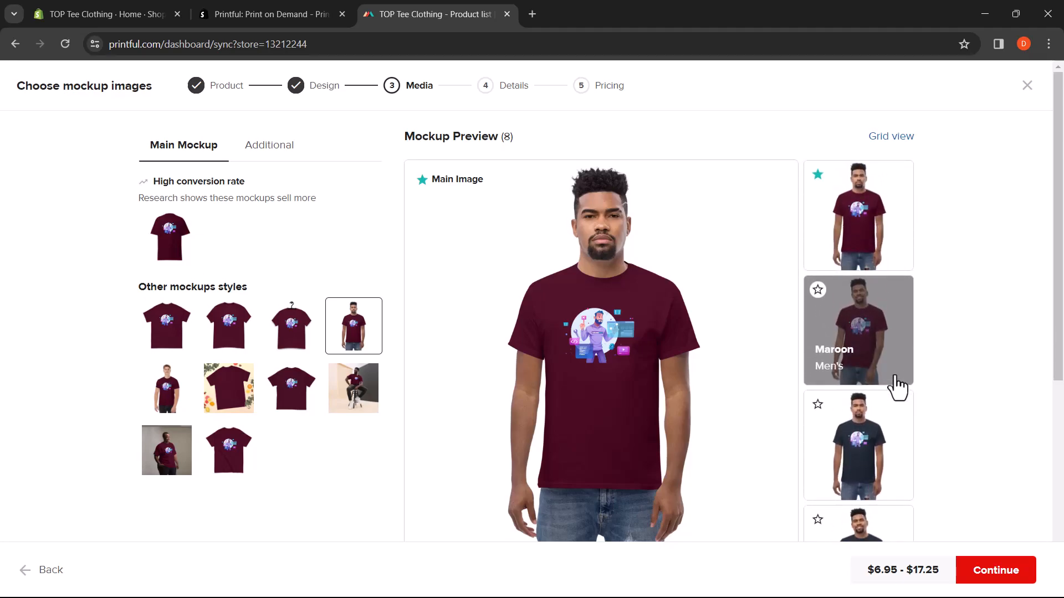
{"action": "left_click", "coordinate": [289, 148]}
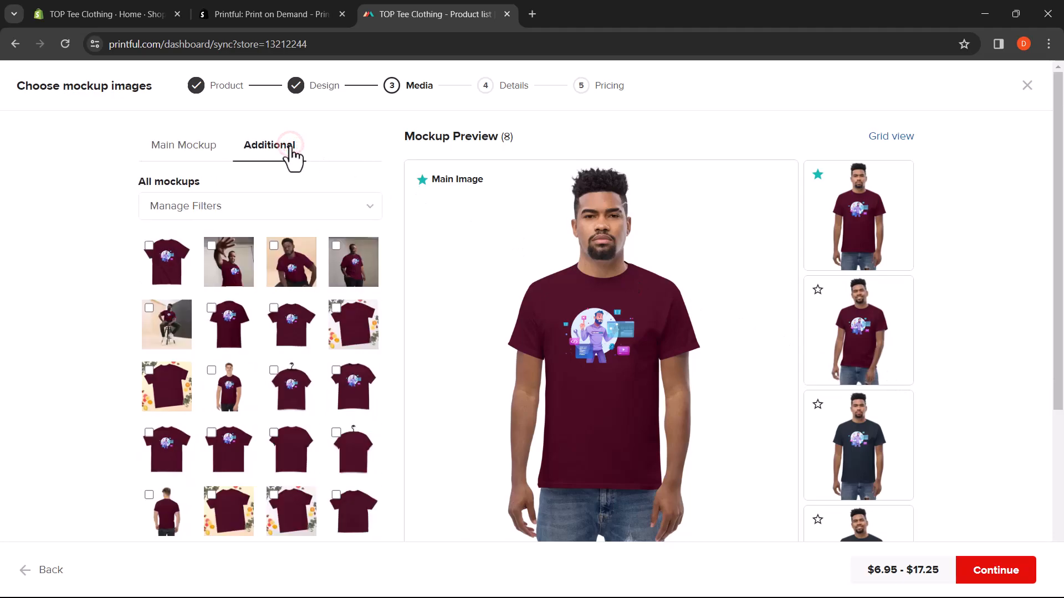
{"action": "left_click", "coordinate": [239, 327]}
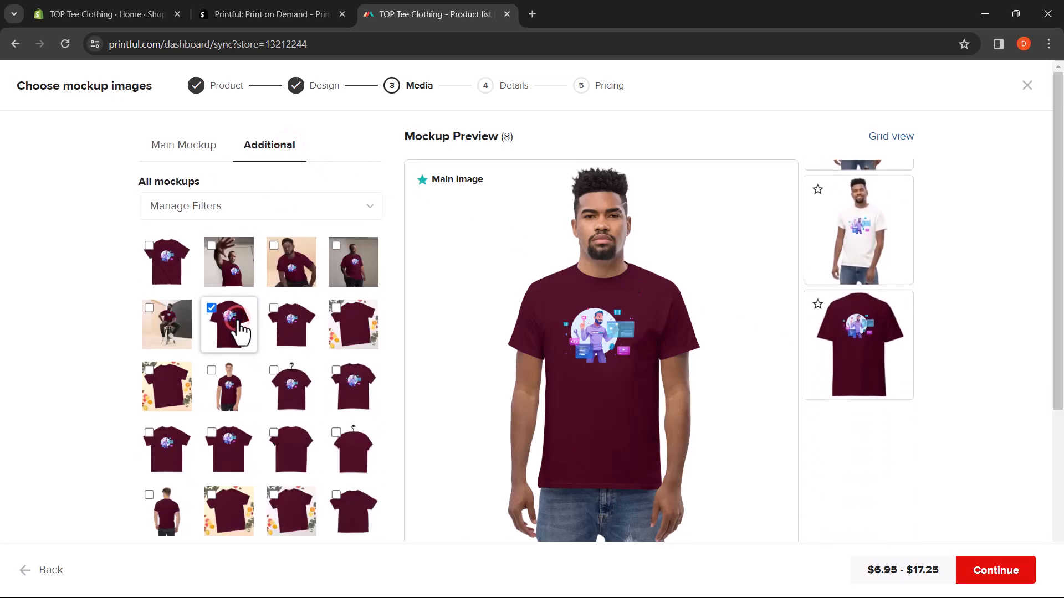
{"action": "left_click", "coordinate": [281, 452]}
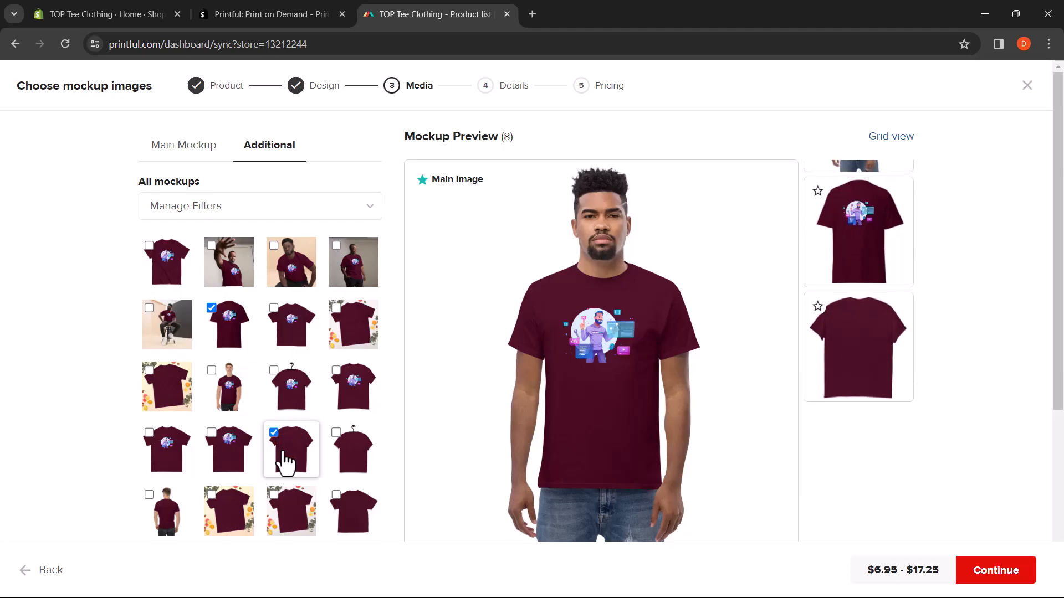
Proceed to the product details, review the title, description, tags and visibility settings, and continue to pricing with the defaults.
{"action": "left_click", "coordinate": [975, 570]}
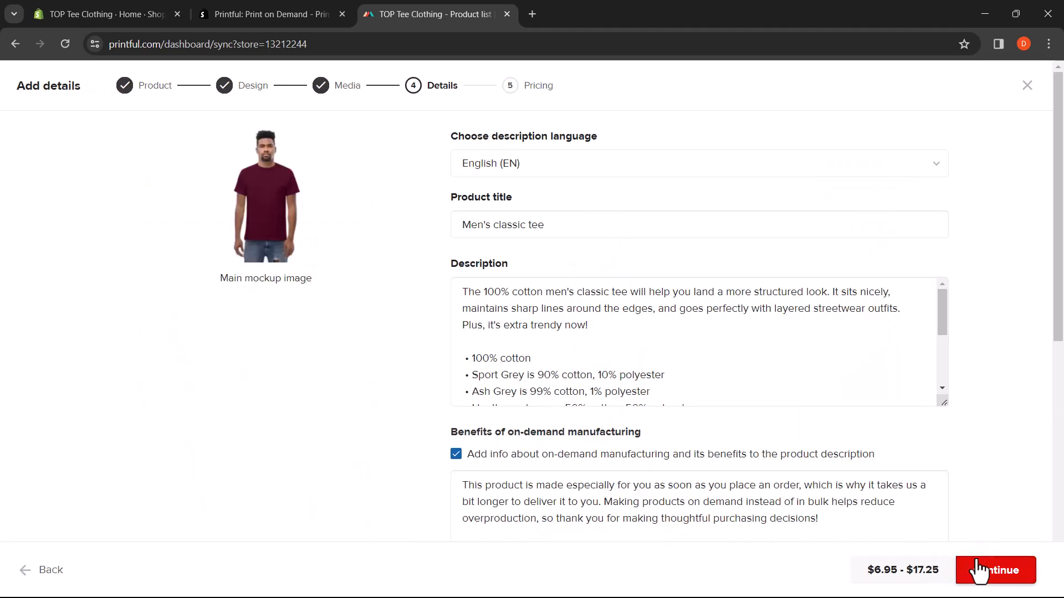
{"action": "scroll", "coordinate": [988, 501], "scroll_direction": "down", "scroll_amount": 7}
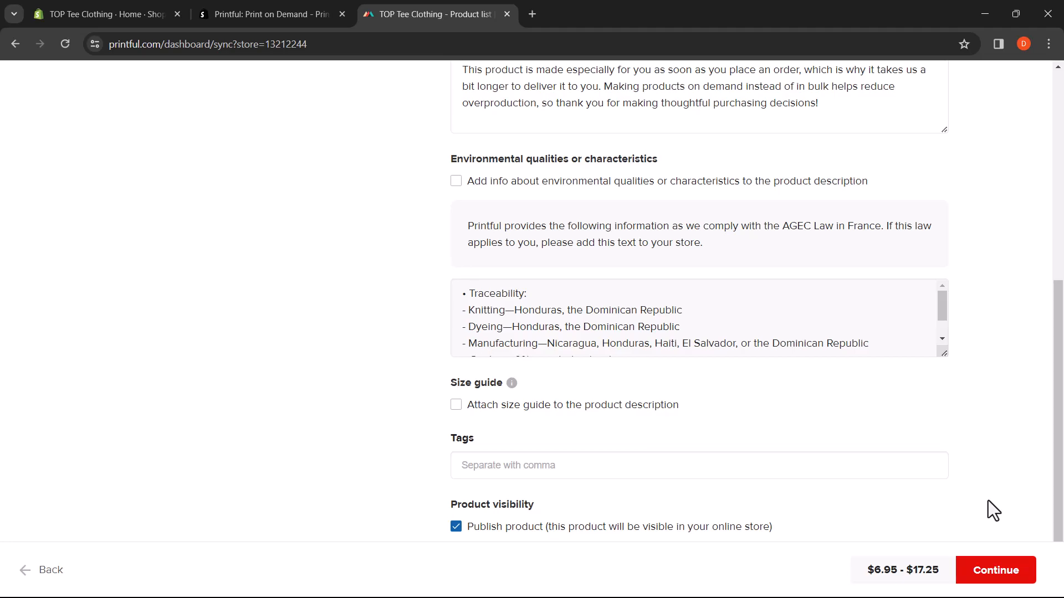
{"action": "scroll", "coordinate": [988, 501], "scroll_direction": "up", "scroll_amount": 8}
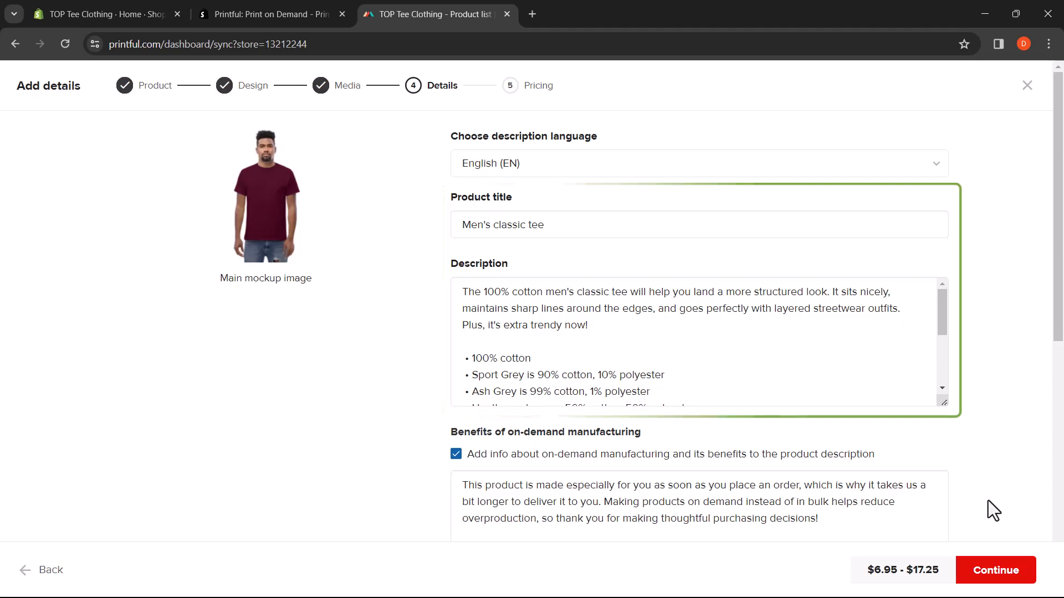
{"action": "left_click", "coordinate": [1006, 579]}
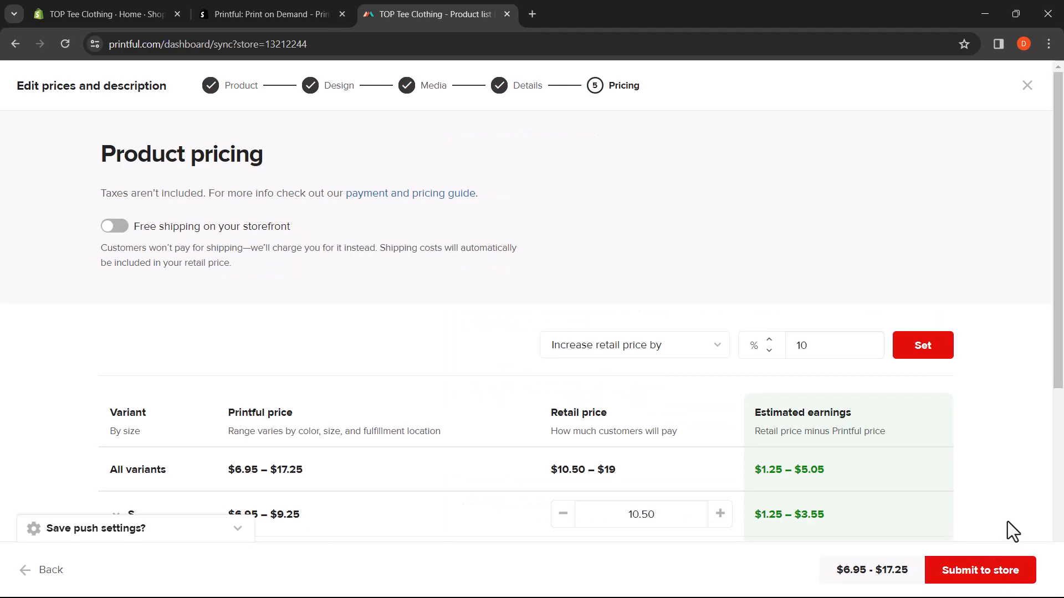
Review the prices per size and the retail price adjustment options, and preview the pricing with free shipping on the storefront.
{"action": "scroll", "coordinate": [1008, 516], "scroll_direction": "down", "scroll_amount": 4}
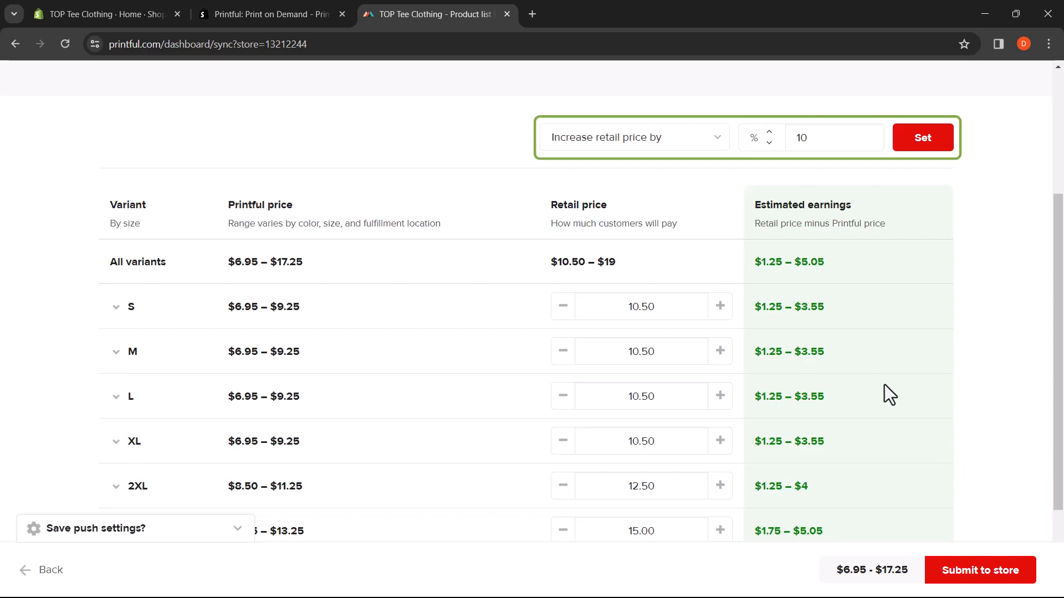
{"action": "left_click", "coordinate": [631, 149]}
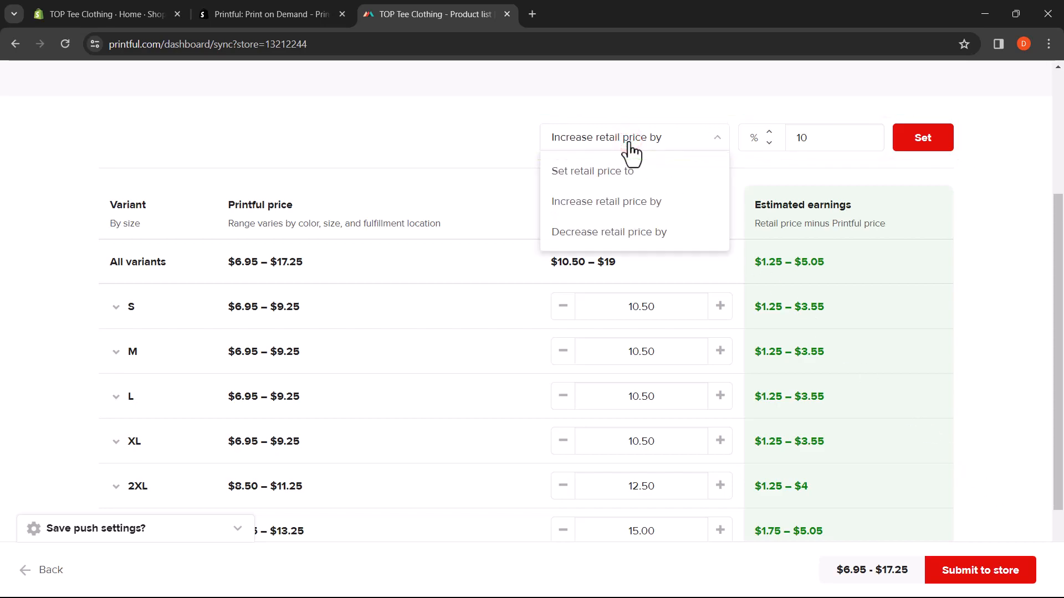
{"action": "left_click", "coordinate": [629, 140]}
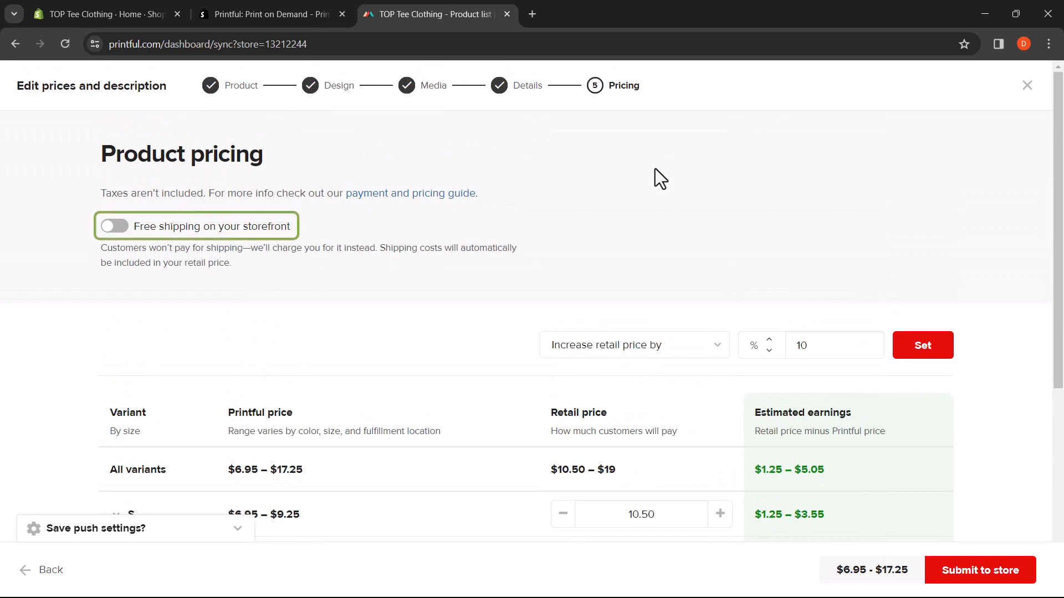
{"action": "left_click", "coordinate": [116, 226]}
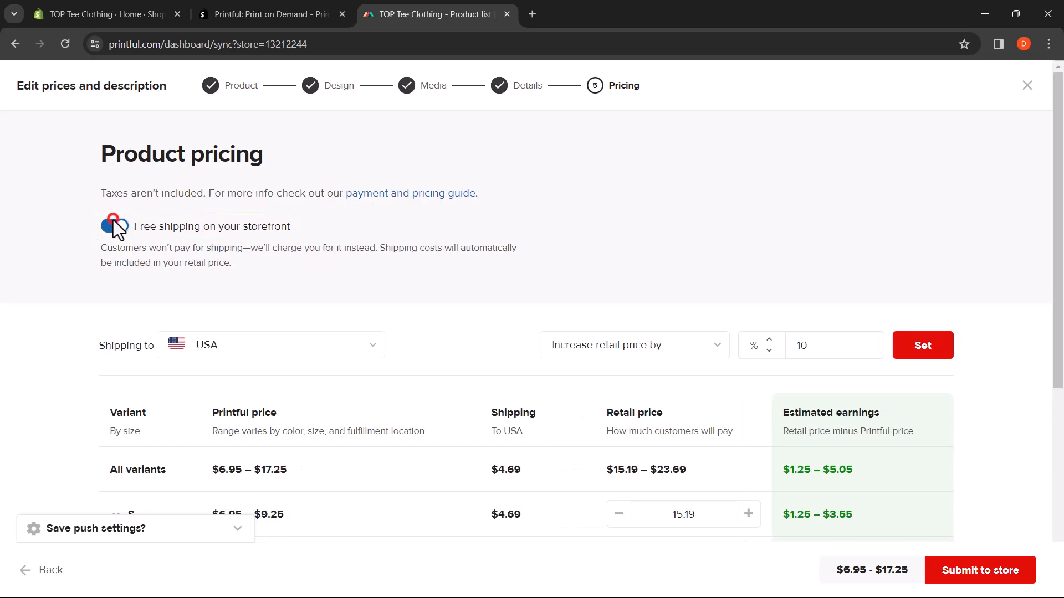
{"action": "left_click", "coordinate": [116, 226]}
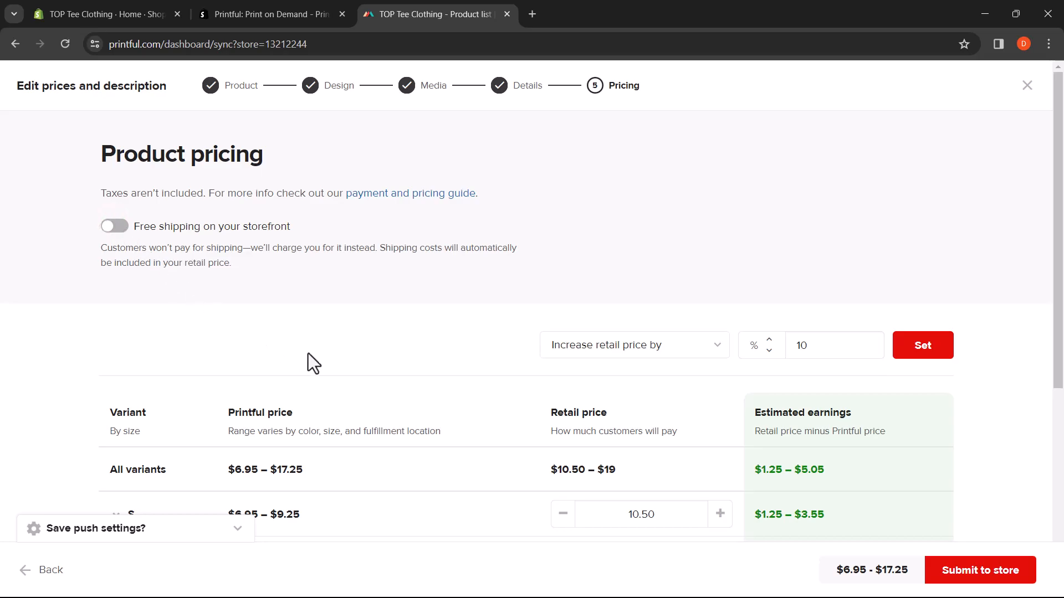
Submit the Men's classic tee to the store and check its entry in the synced product list.
{"action": "left_click", "coordinate": [964, 582]}
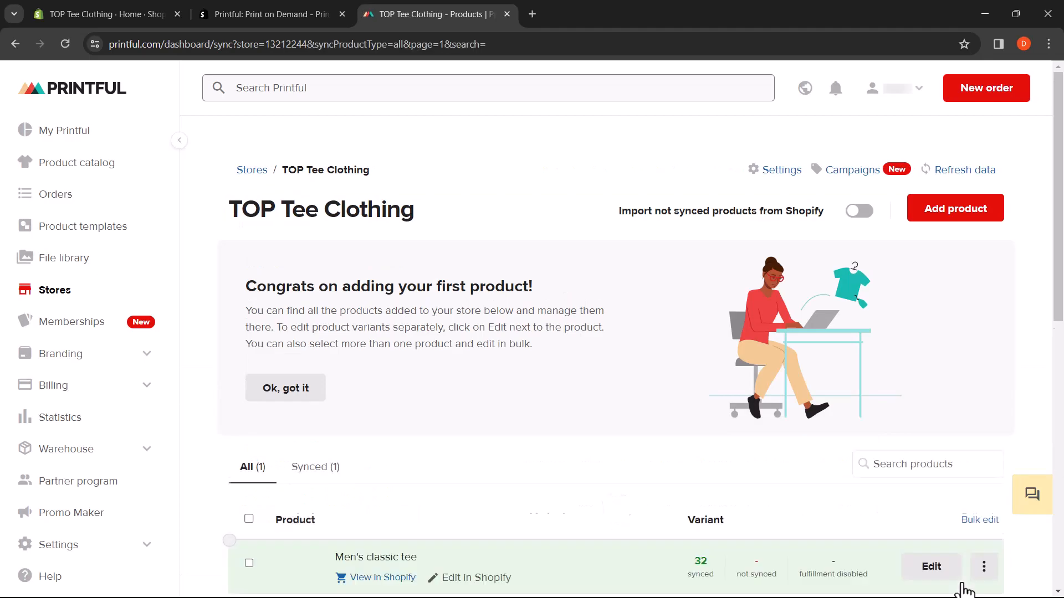
{"action": "scroll", "coordinate": [962, 585], "scroll_direction": "down", "scroll_amount": 1}
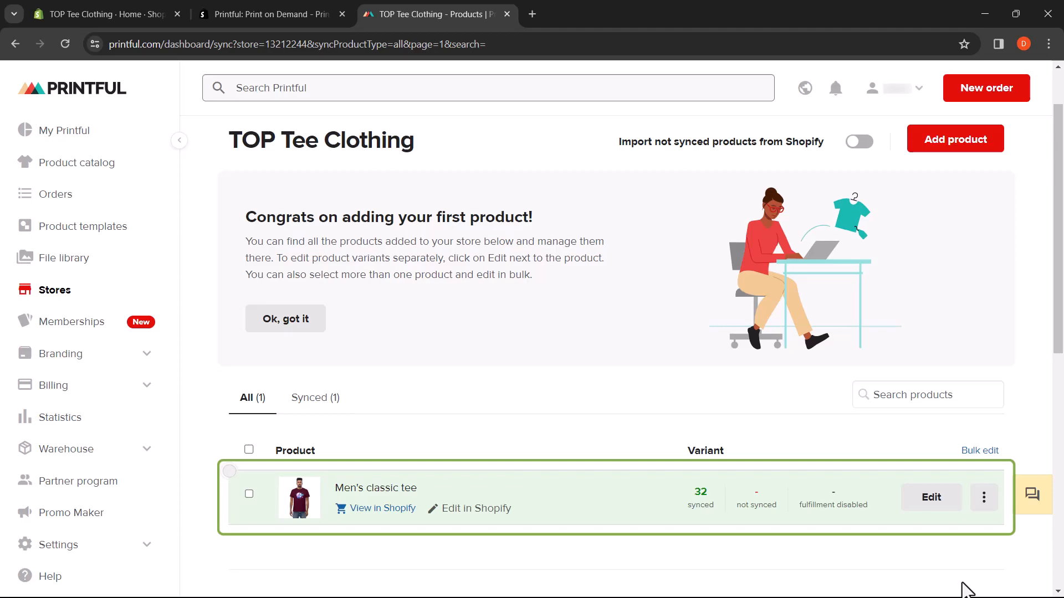
Switch to the Shopify admin, go to the products, and open the Men's classic tee from the online store's featured products.
{"action": "left_click", "coordinate": [139, 22]}
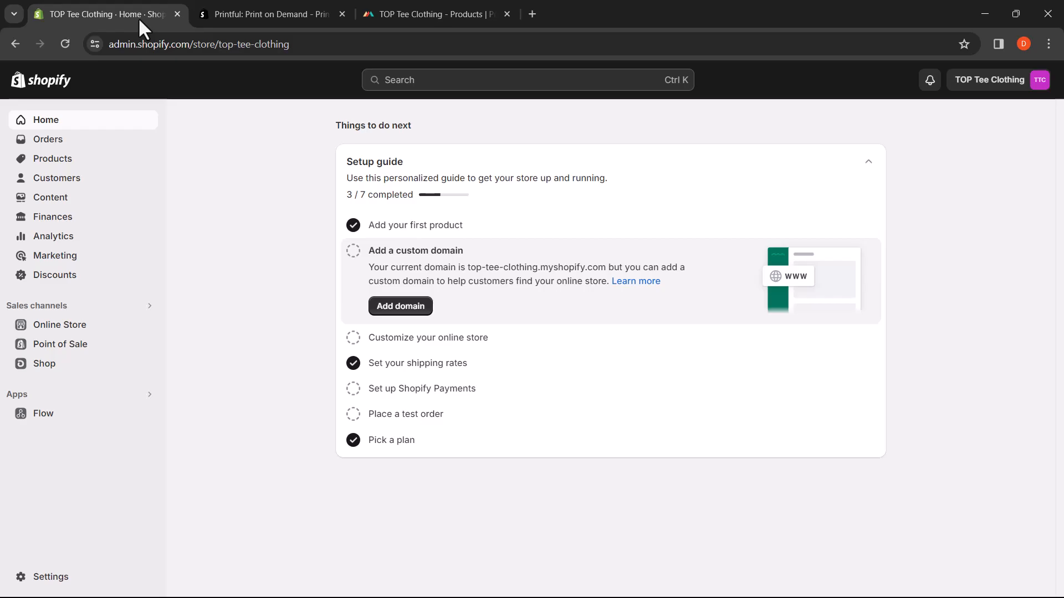
{"action": "left_click", "coordinate": [98, 159]}
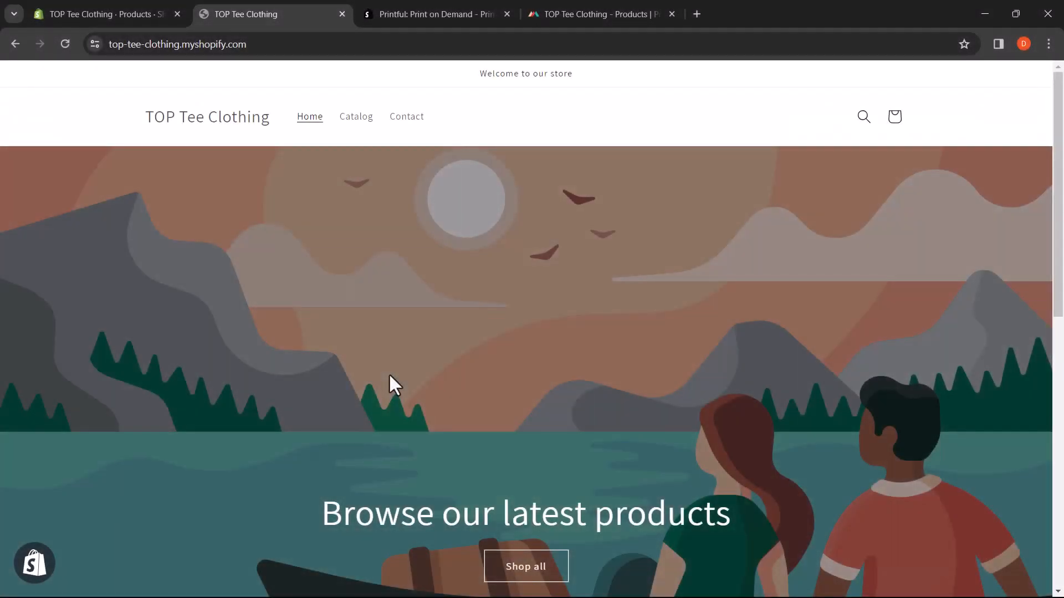
{"action": "scroll", "coordinate": [389, 376], "scroll_direction": "down", "scroll_amount": 8}
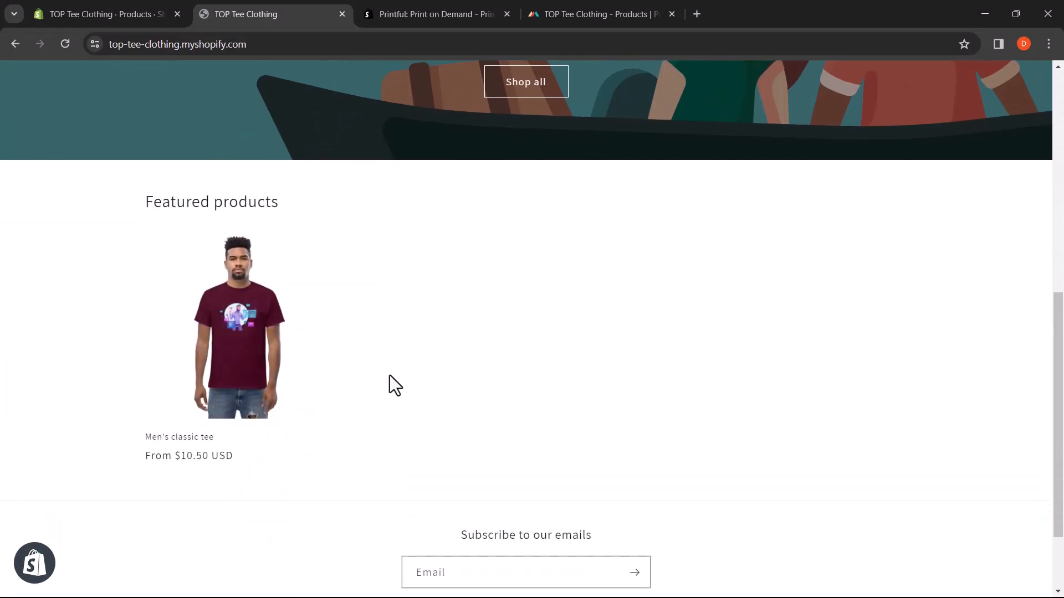
{"action": "left_click", "coordinate": [314, 376]}
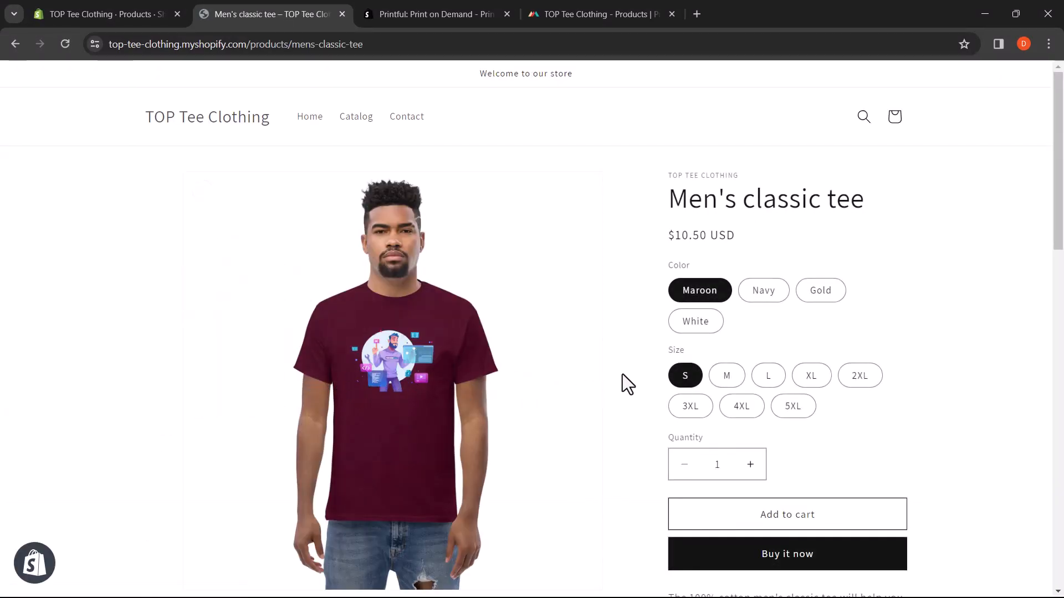
Examine the Men's classic tee page's mockup images, color and size options, and product description.
{"action": "scroll", "coordinate": [623, 382], "scroll_direction": "down", "scroll_amount": 2}
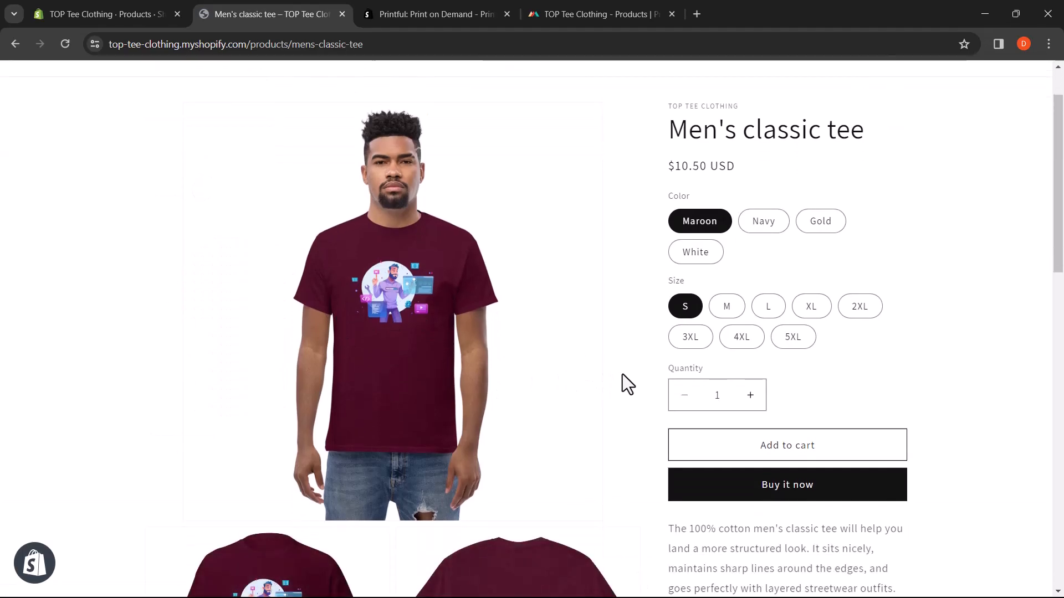
{"action": "scroll", "coordinate": [623, 382], "scroll_direction": "down", "scroll_amount": 2}
{"action": "scroll", "coordinate": [622, 376], "scroll_direction": "down", "scroll_amount": 6}
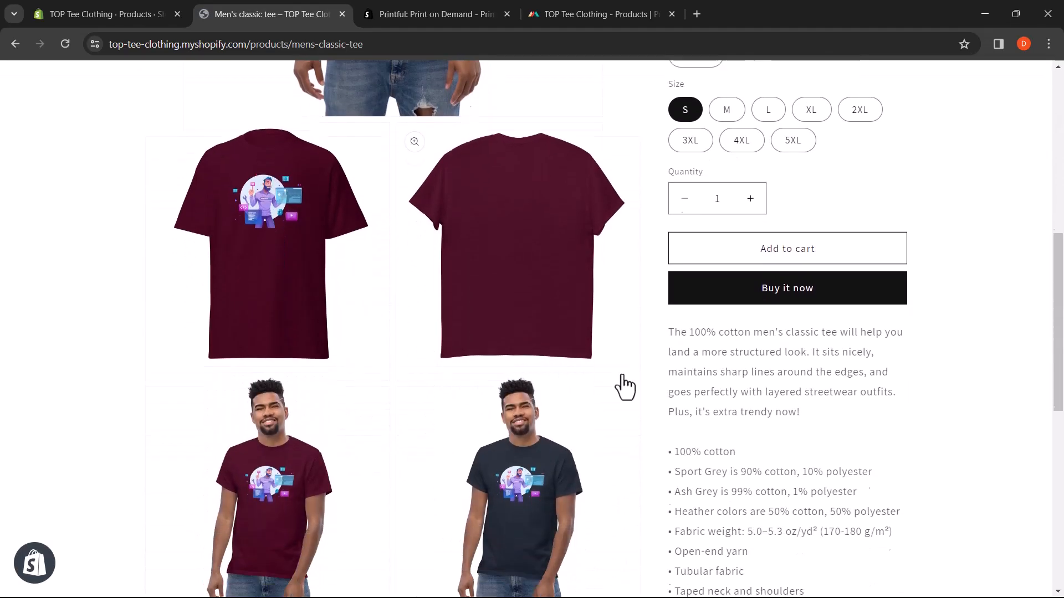
{"action": "scroll", "coordinate": [622, 375], "scroll_direction": "down", "scroll_amount": 5}
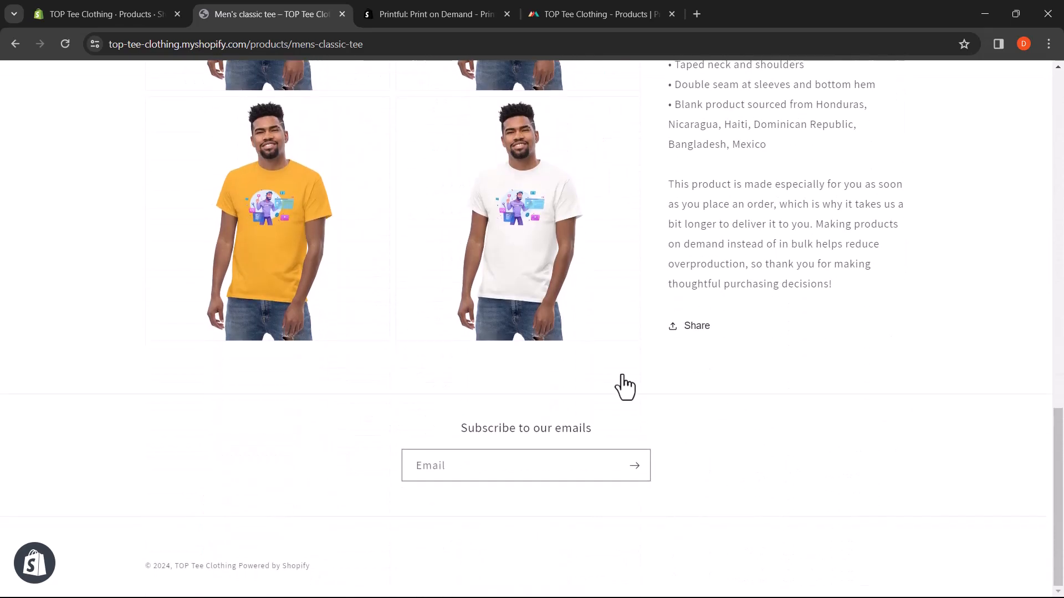
{"action": "scroll", "coordinate": [625, 386], "scroll_direction": "up", "scroll_amount": 5}
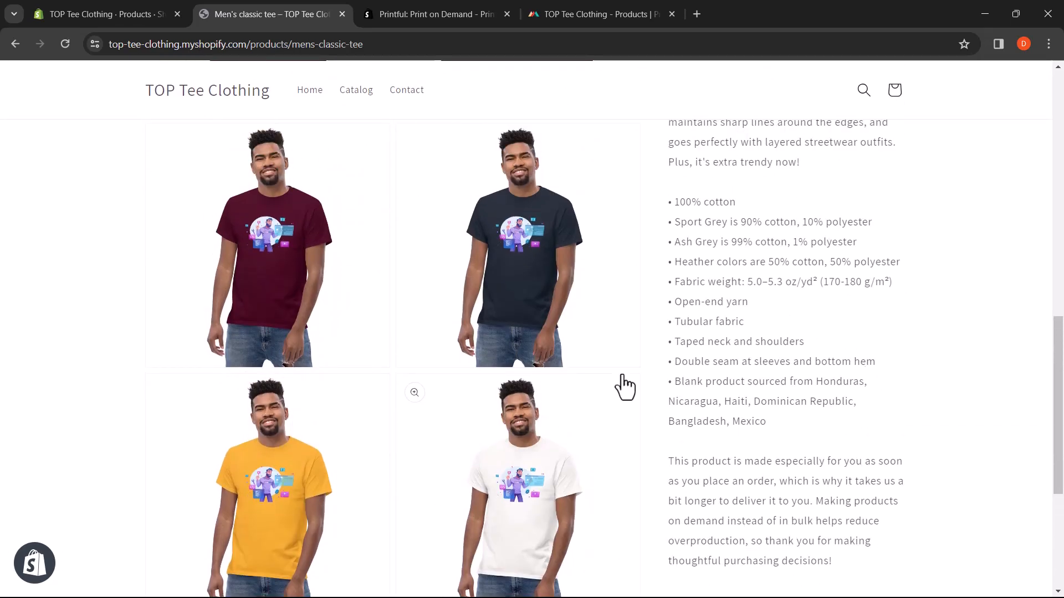